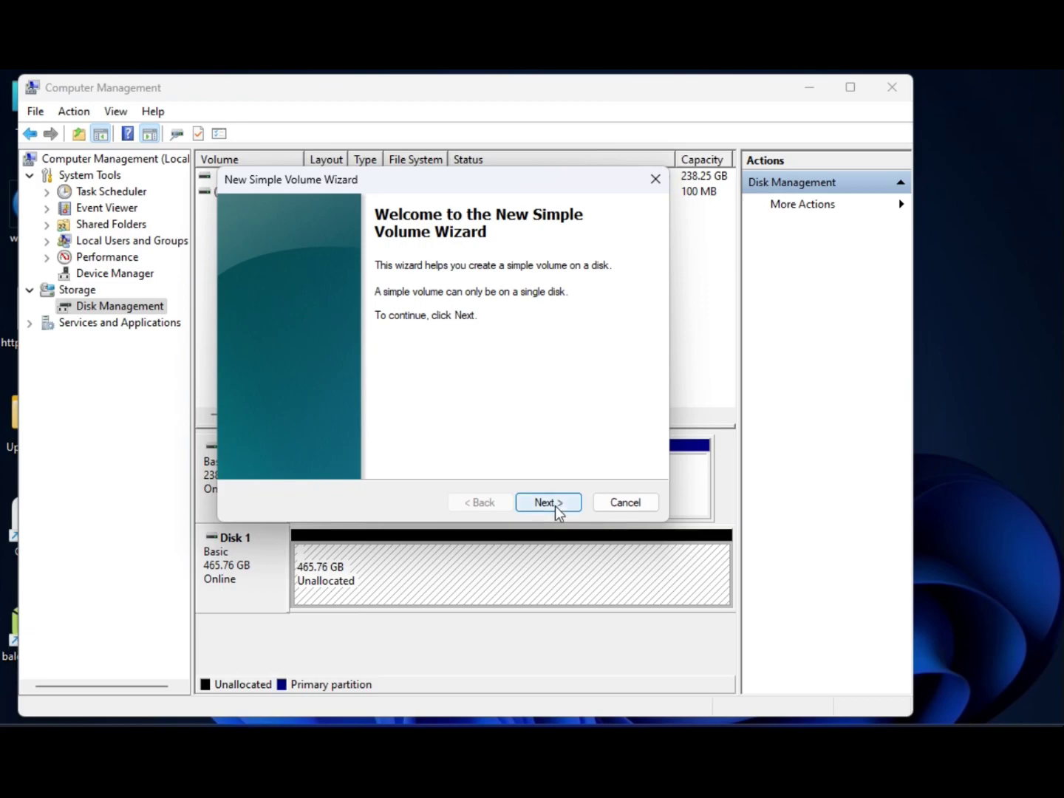
# Step: Keep the maximum volume size of 476937 MB and assign drive letter G to the new simple volume on Disk 1
pyautogui.click(555, 505)
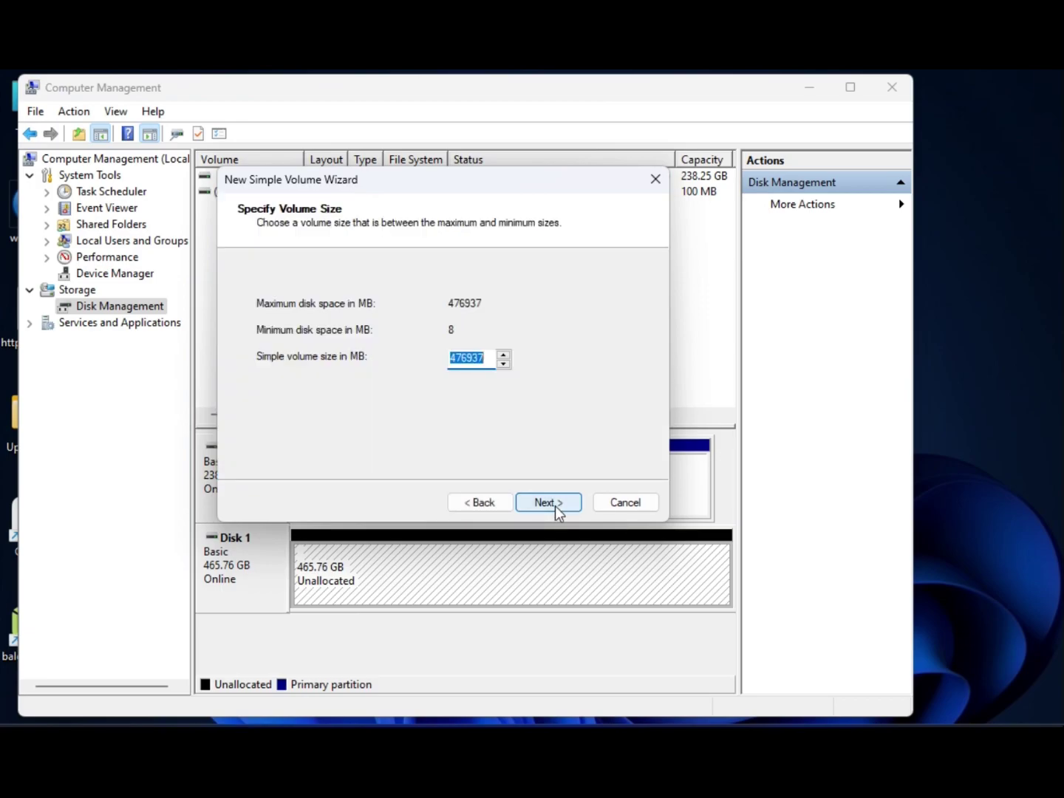
pyautogui.click(556, 506)
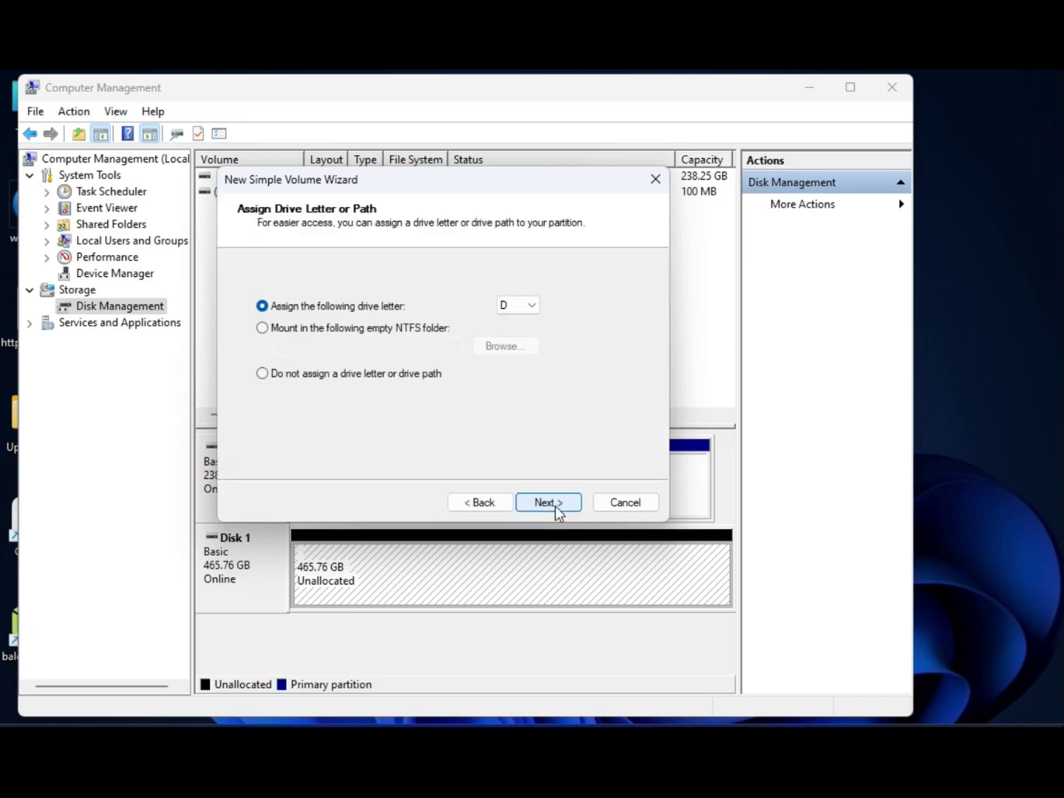
pyautogui.click(522, 303)
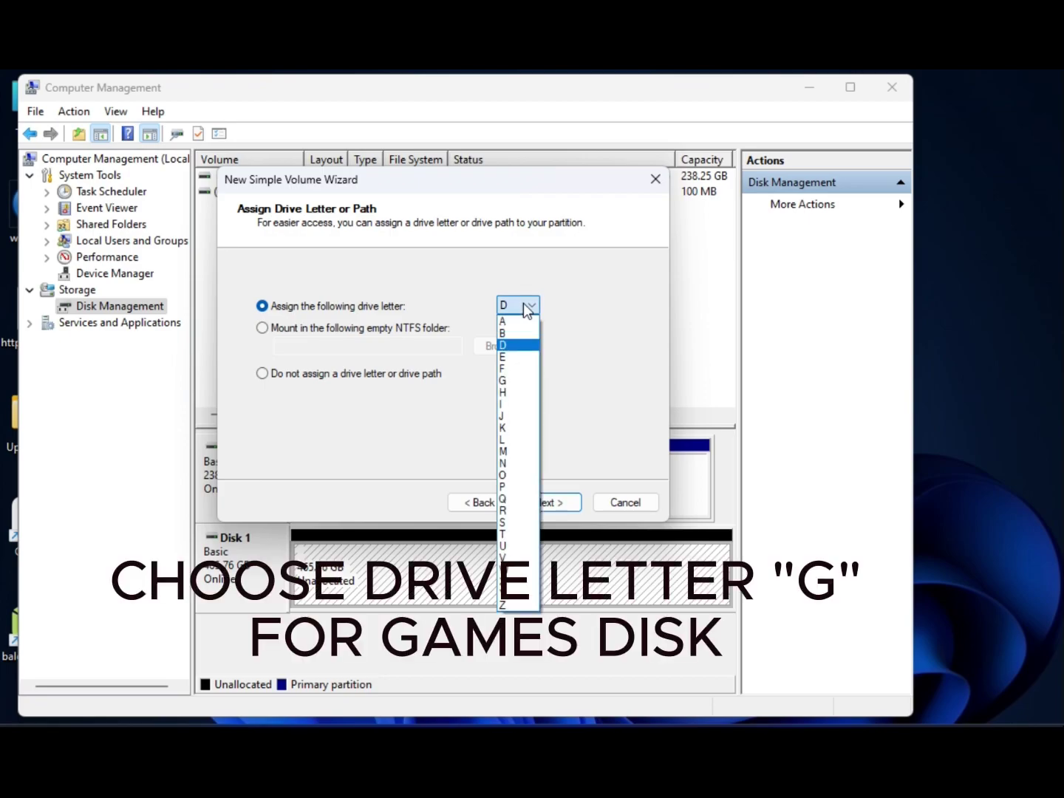
pyautogui.click(503, 380)
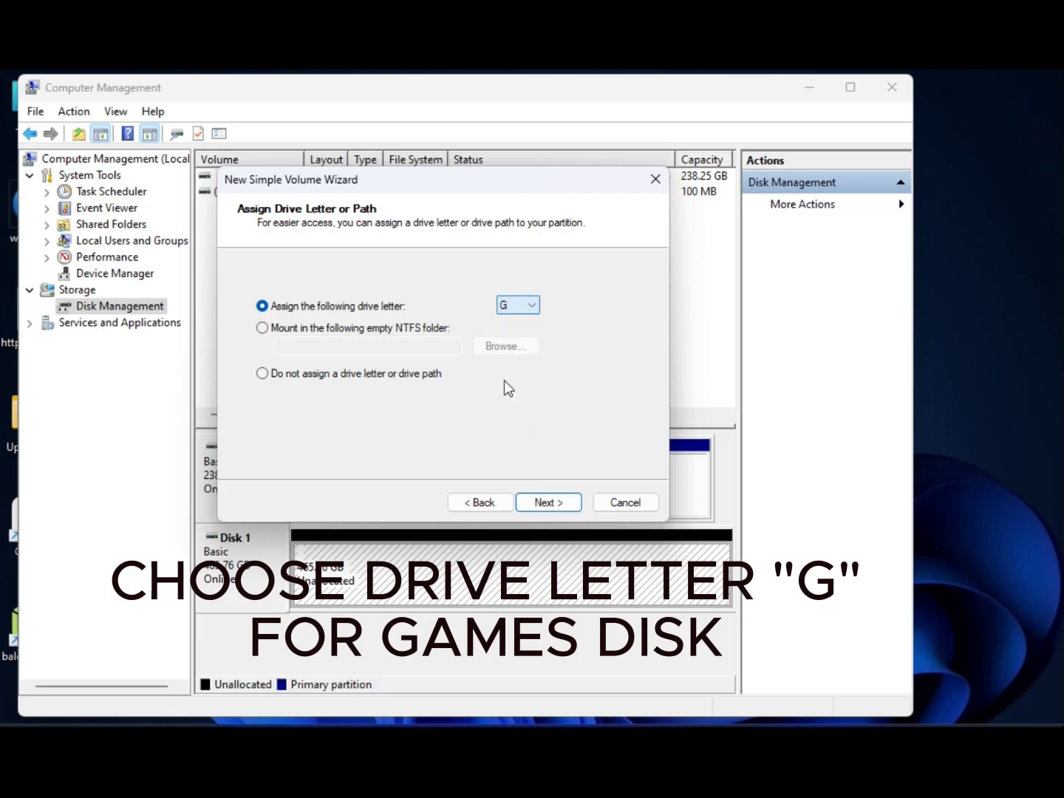
pyautogui.click(549, 504)
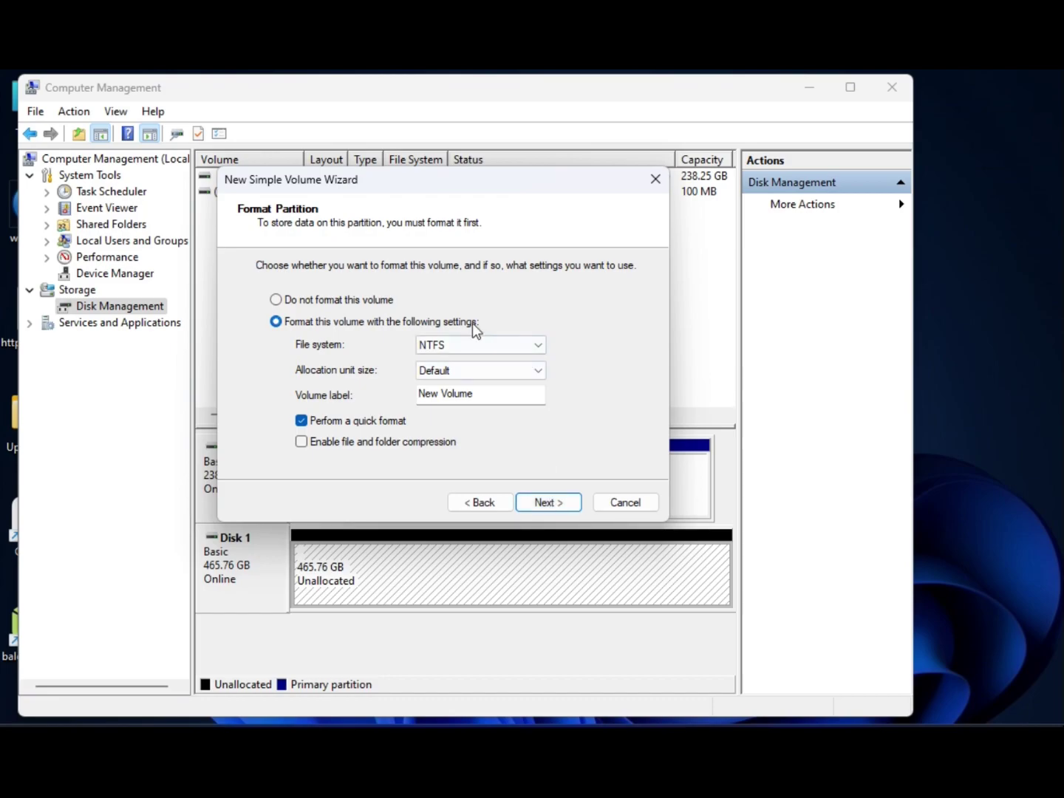
# Step: Format the new volume as NTFS with a 4096 allocation unit size and the label GAMES, and finish creating it
pyautogui.click(456, 344)
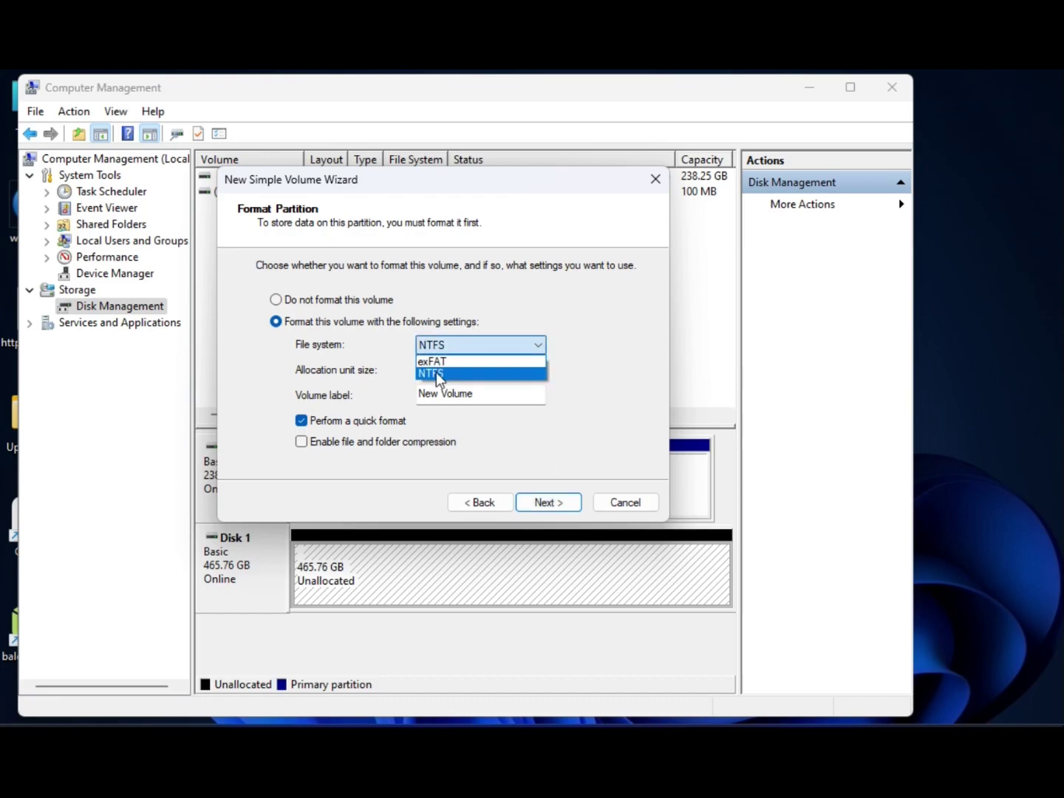
pyautogui.click(435, 372)
pyautogui.click(476, 373)
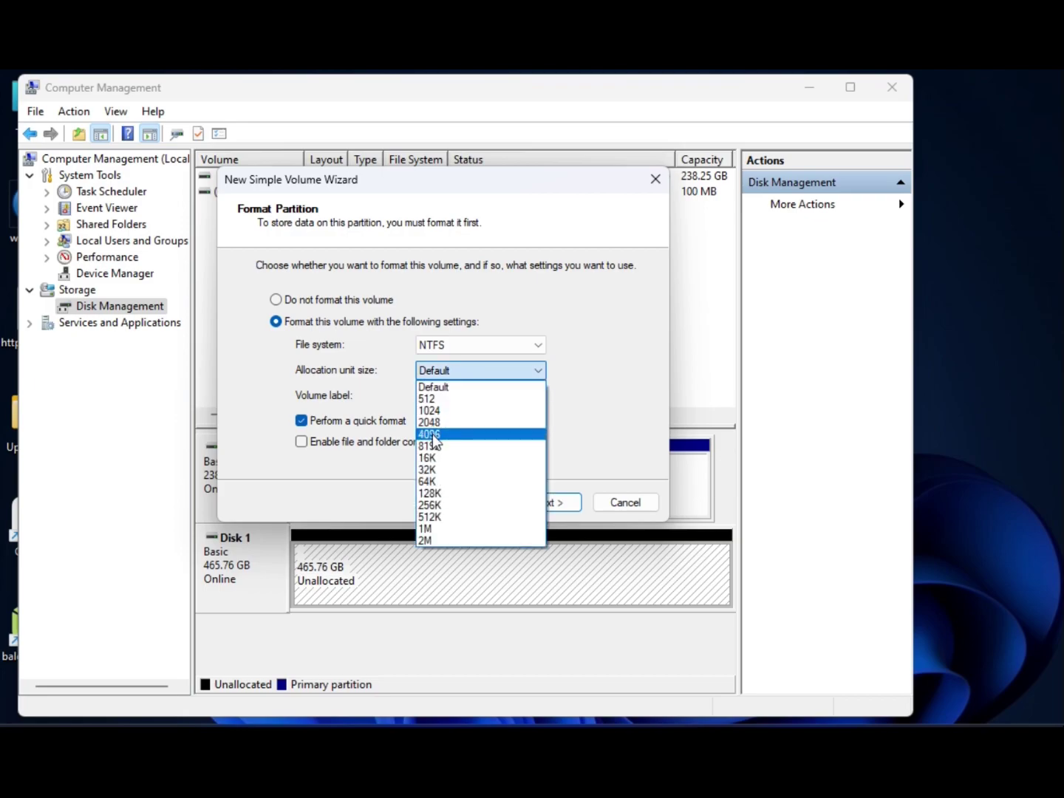
pyautogui.click(452, 433)
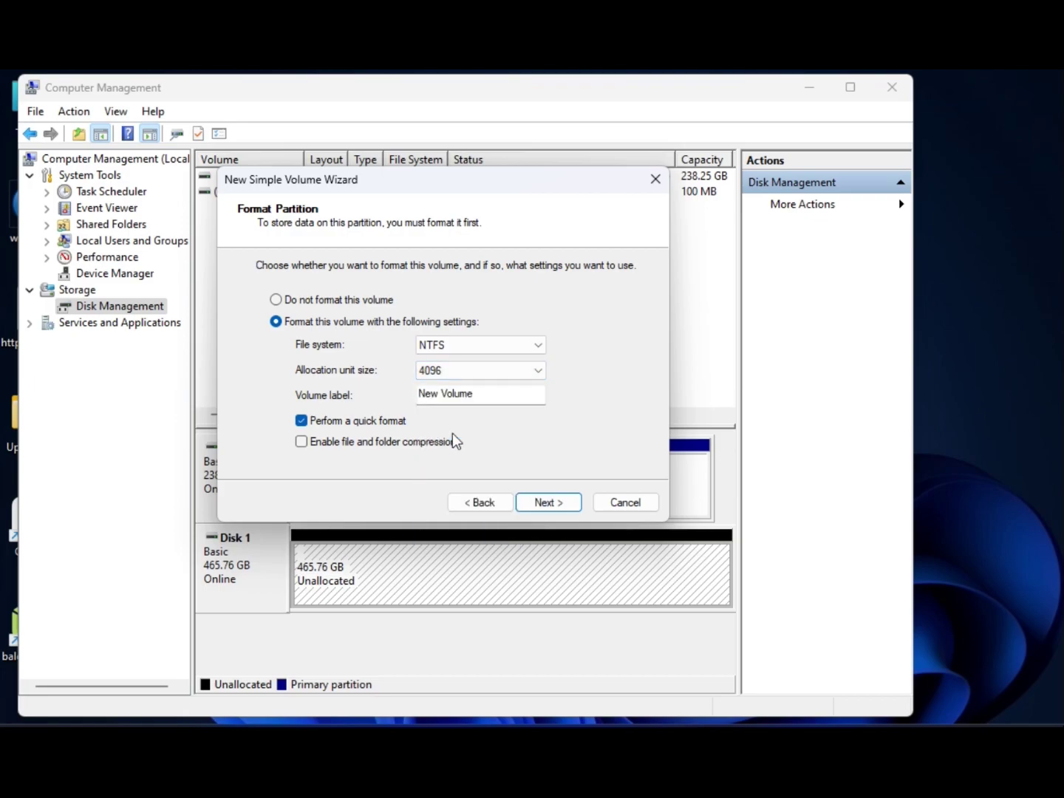
pyautogui.moveTo(495, 393); pyautogui.dragTo(414, 393)
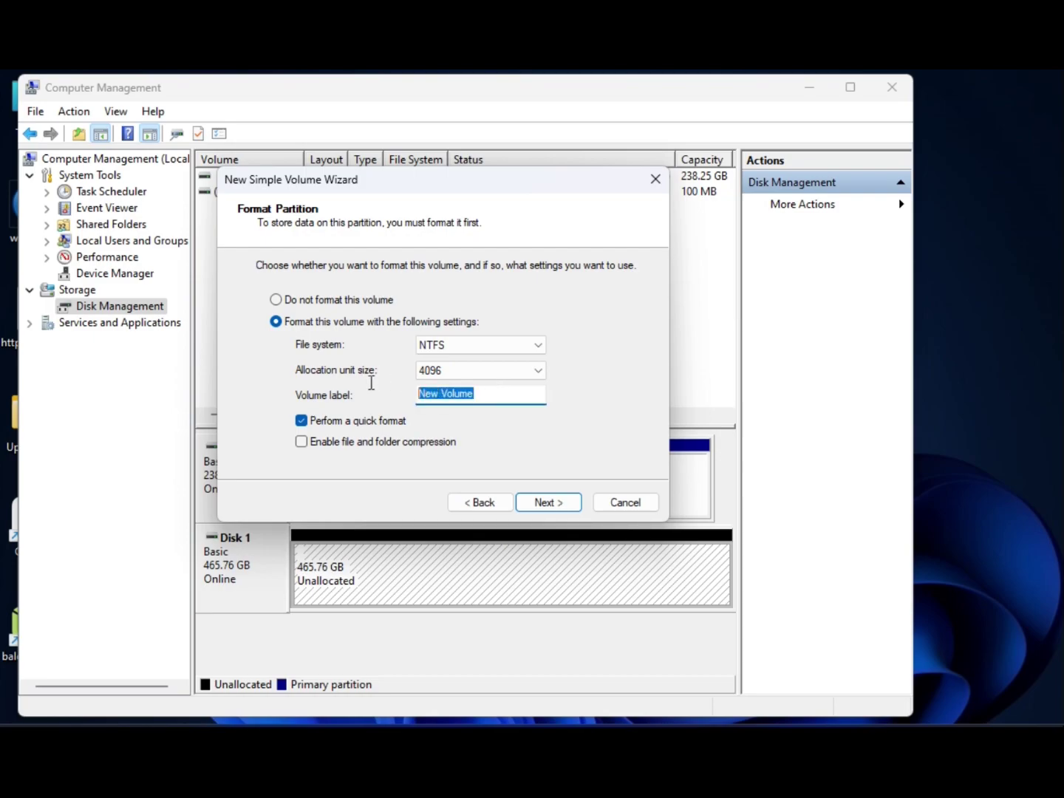
pyautogui.write('GAMES')
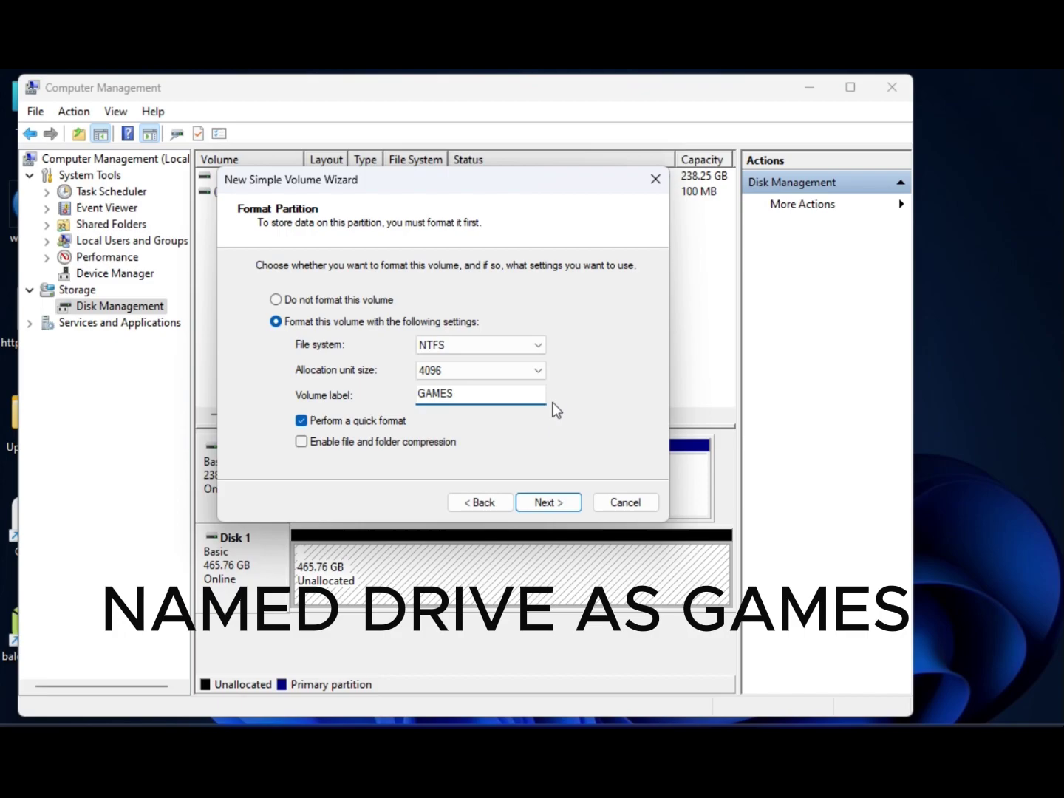
pyautogui.click(543, 501)
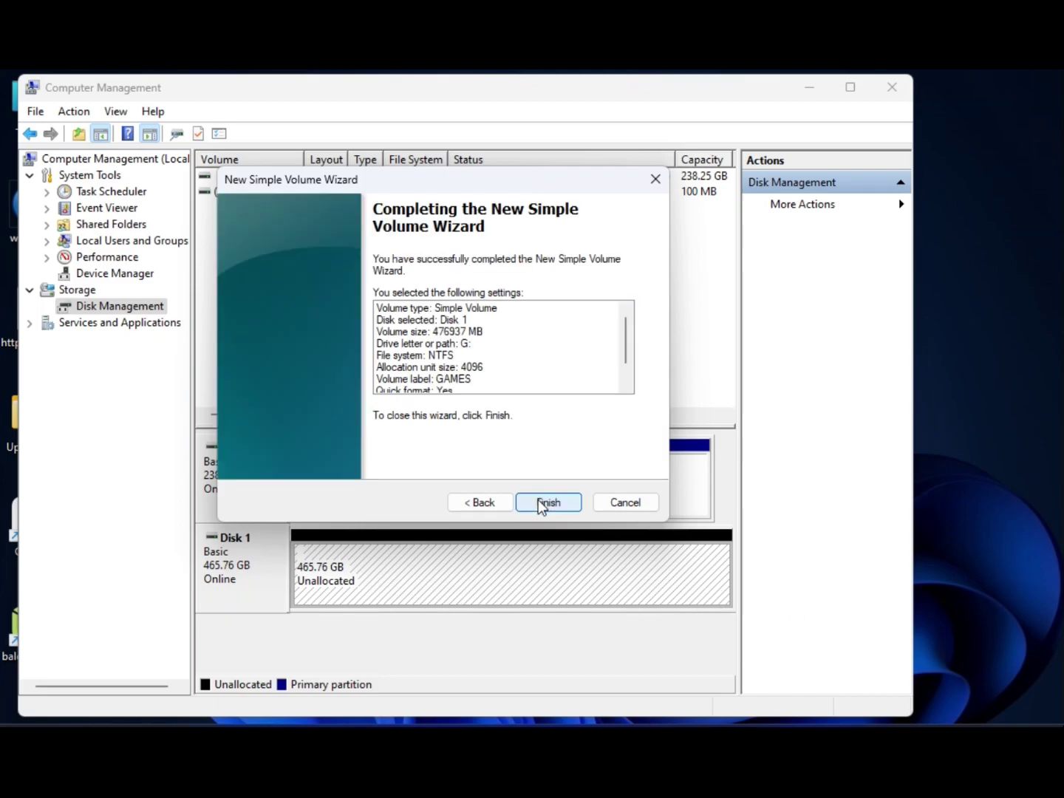
pyautogui.click(547, 503)
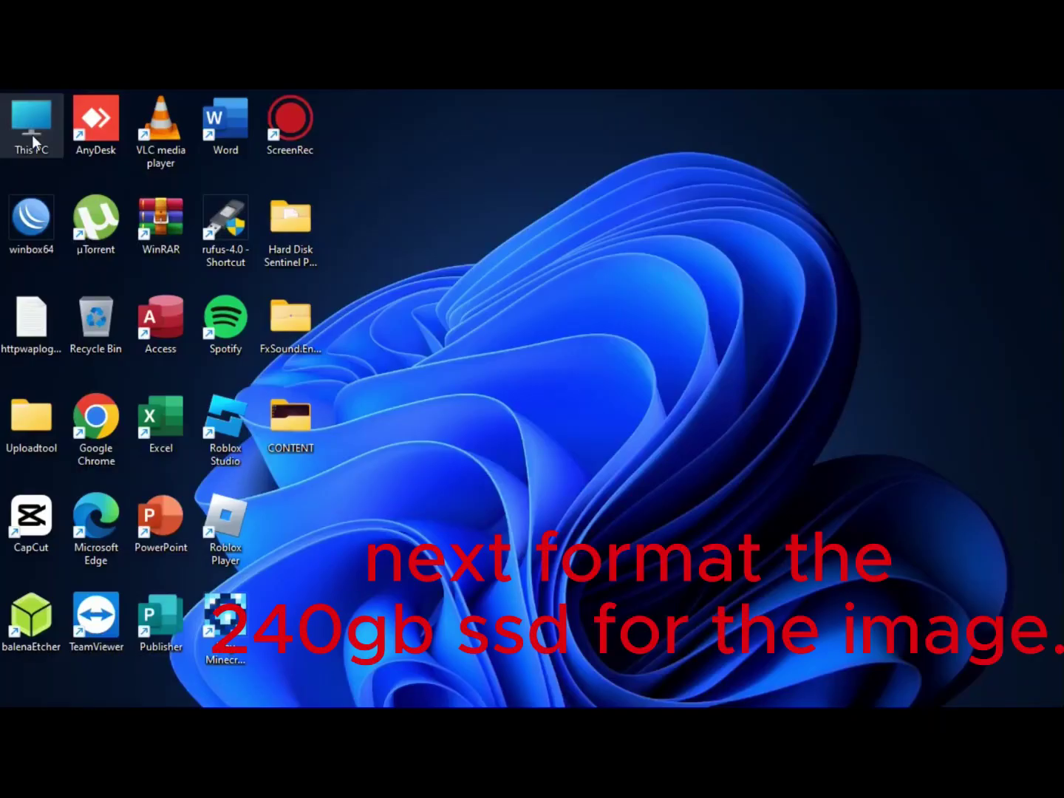
# Step: Open Computer Management for This PC from the desktop and show Disk Management
pyautogui.rightClick(21, 126)
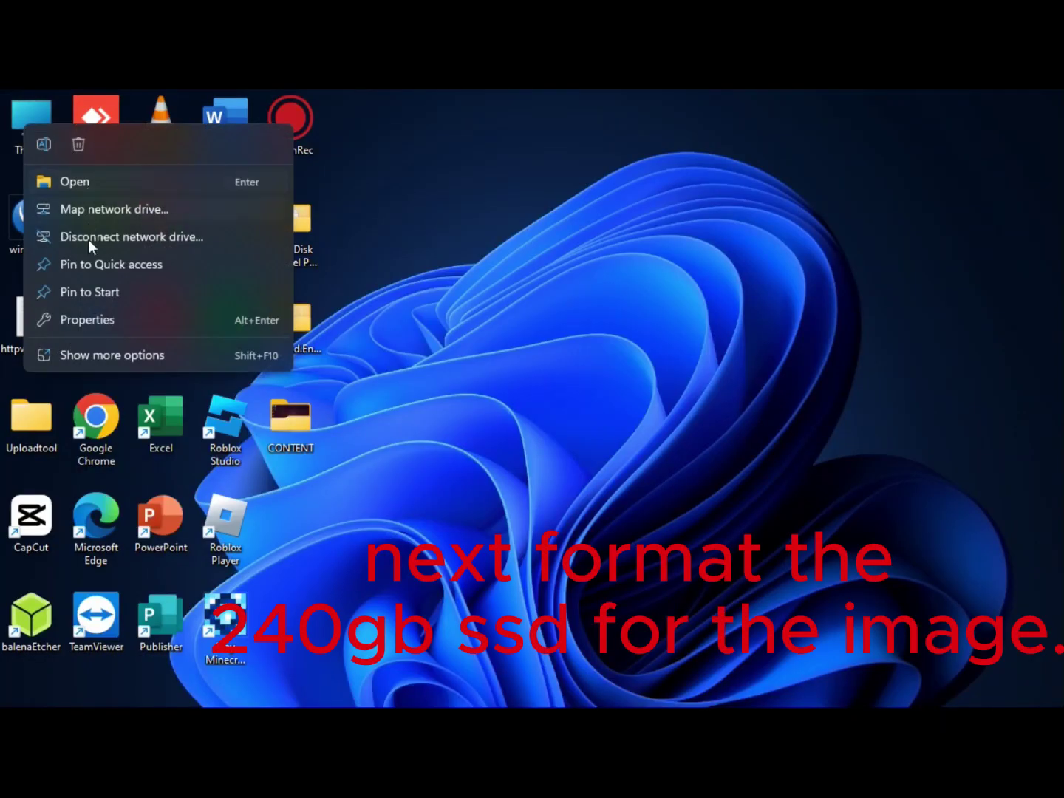
pyautogui.click(95, 354)
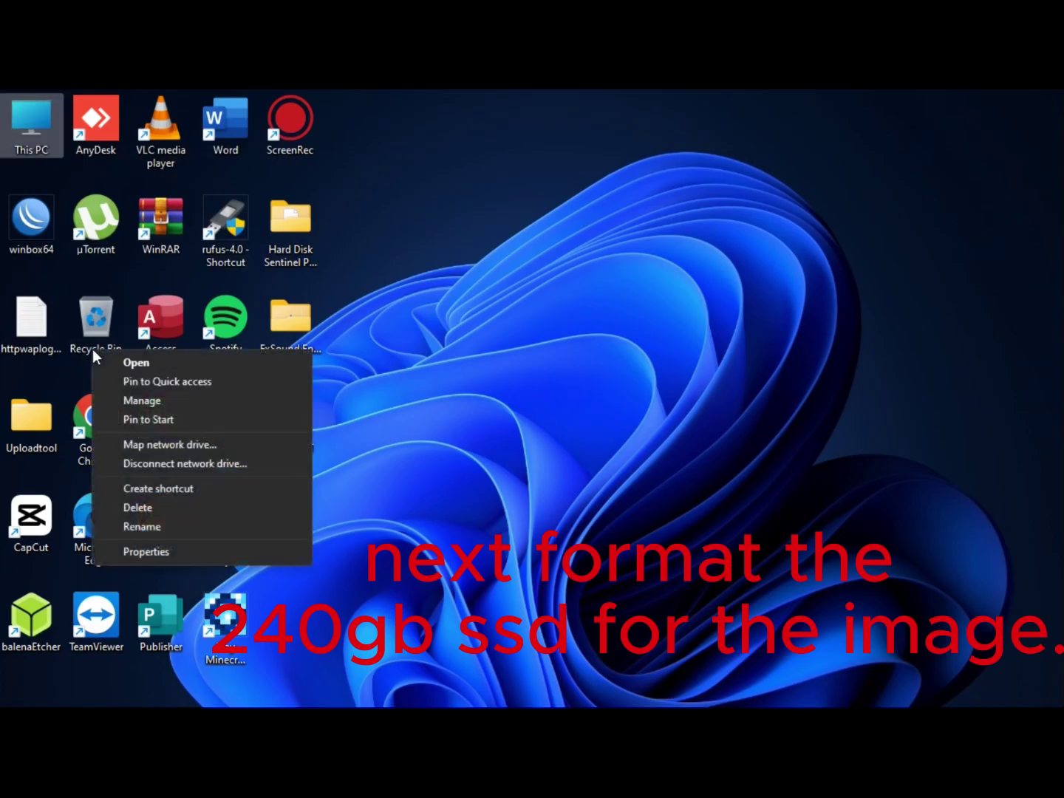
pyautogui.click(164, 402)
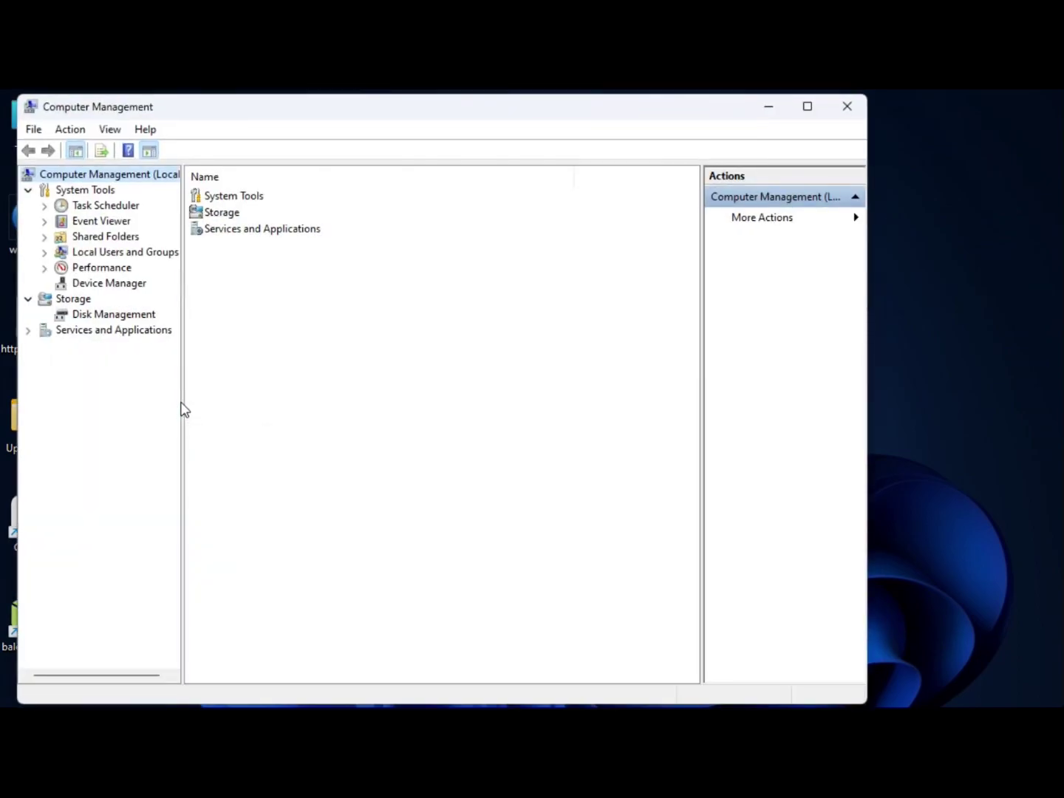
pyautogui.click(134, 313)
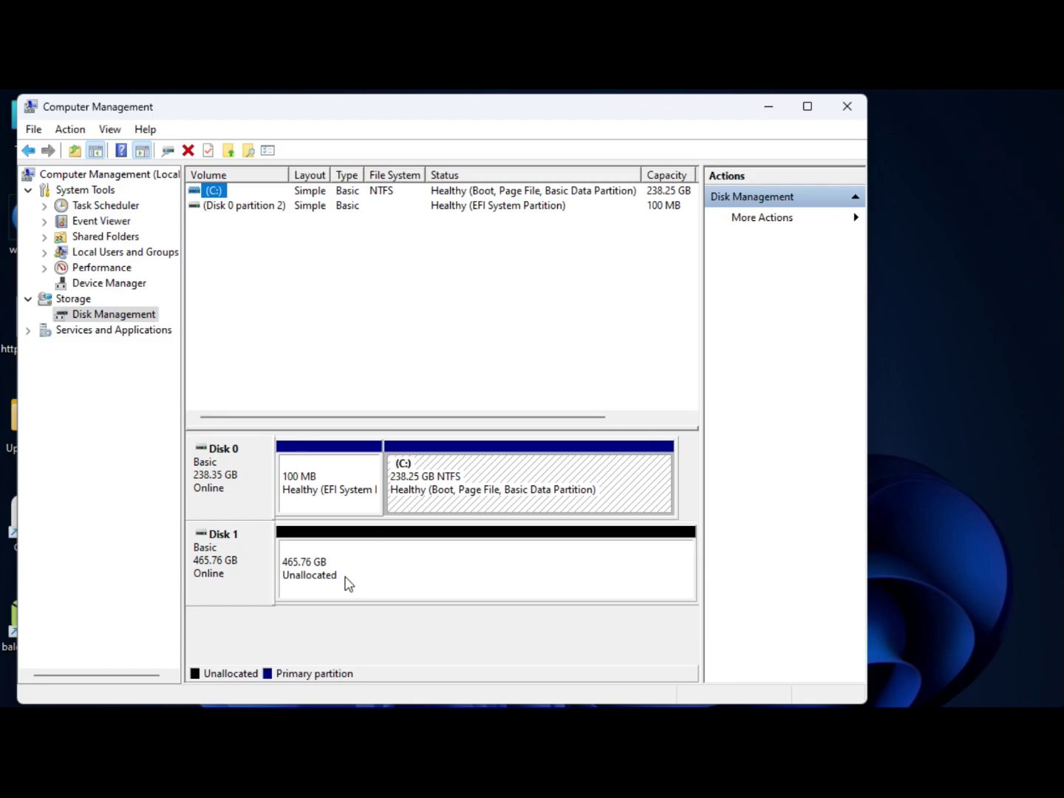
# Step: Start a new simple volume in Disk 1's unallocated space, keeping the default size and assigning drive letter I
pyautogui.click(348, 583)
pyautogui.rightClick(348, 584)
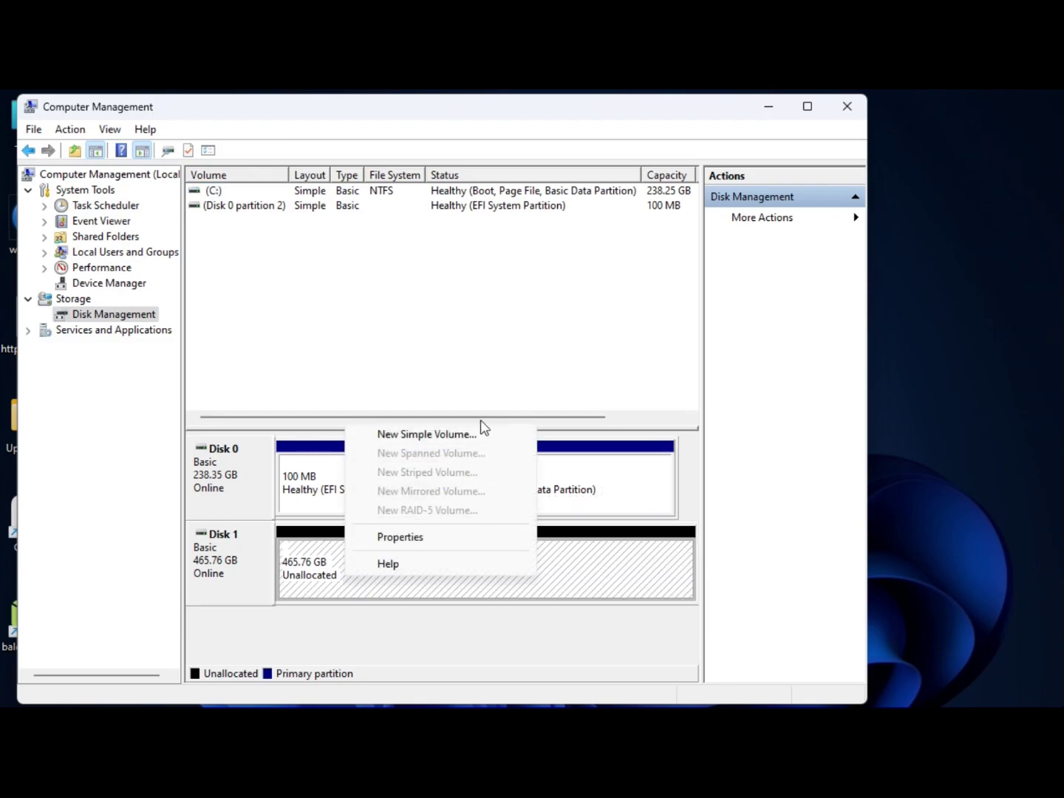
pyautogui.click(458, 439)
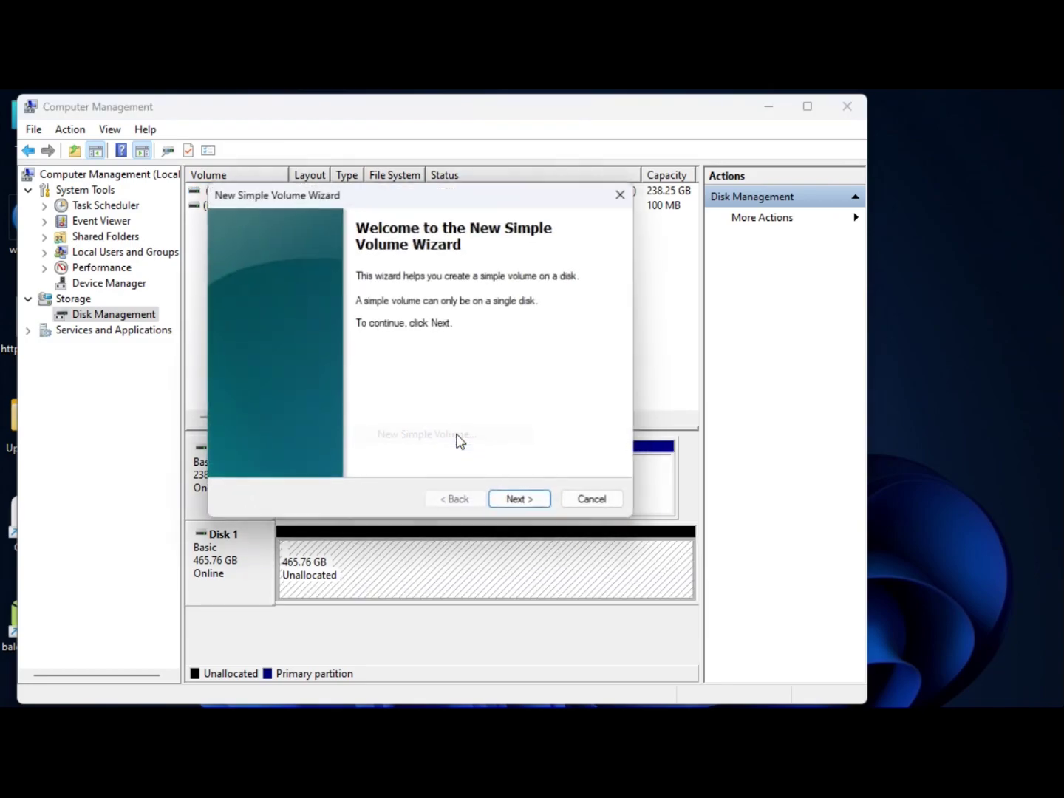
pyautogui.click(516, 501)
pyautogui.click(516, 501)
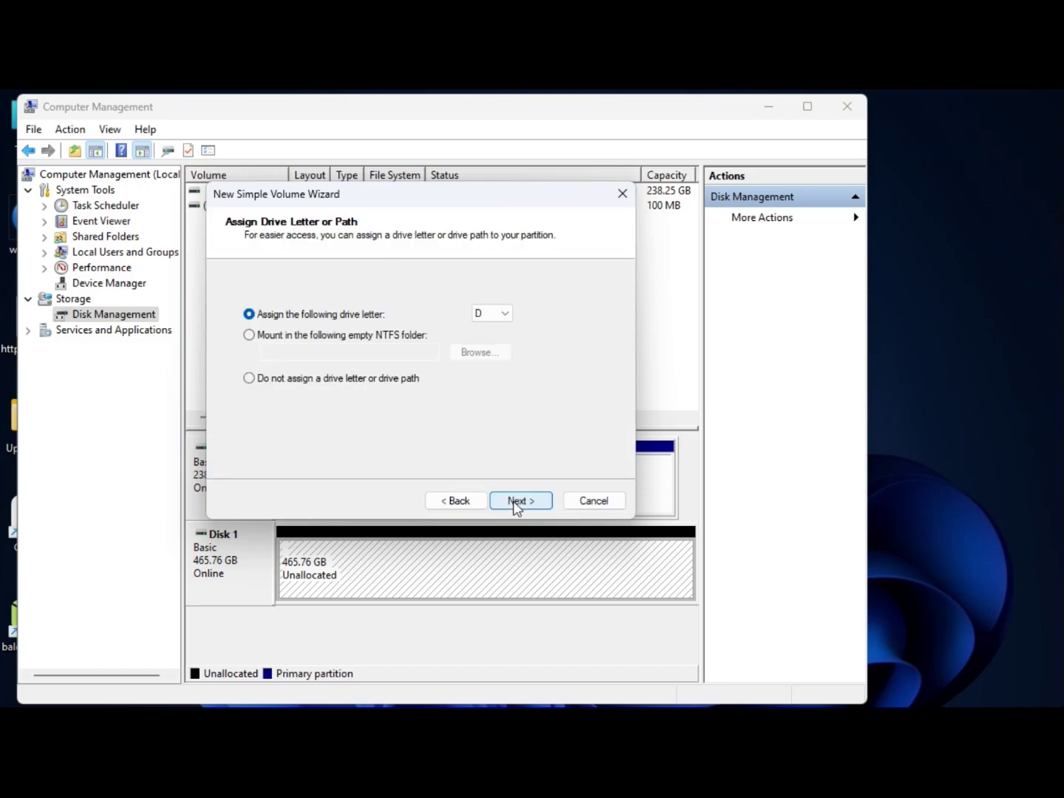
pyautogui.click(497, 316)
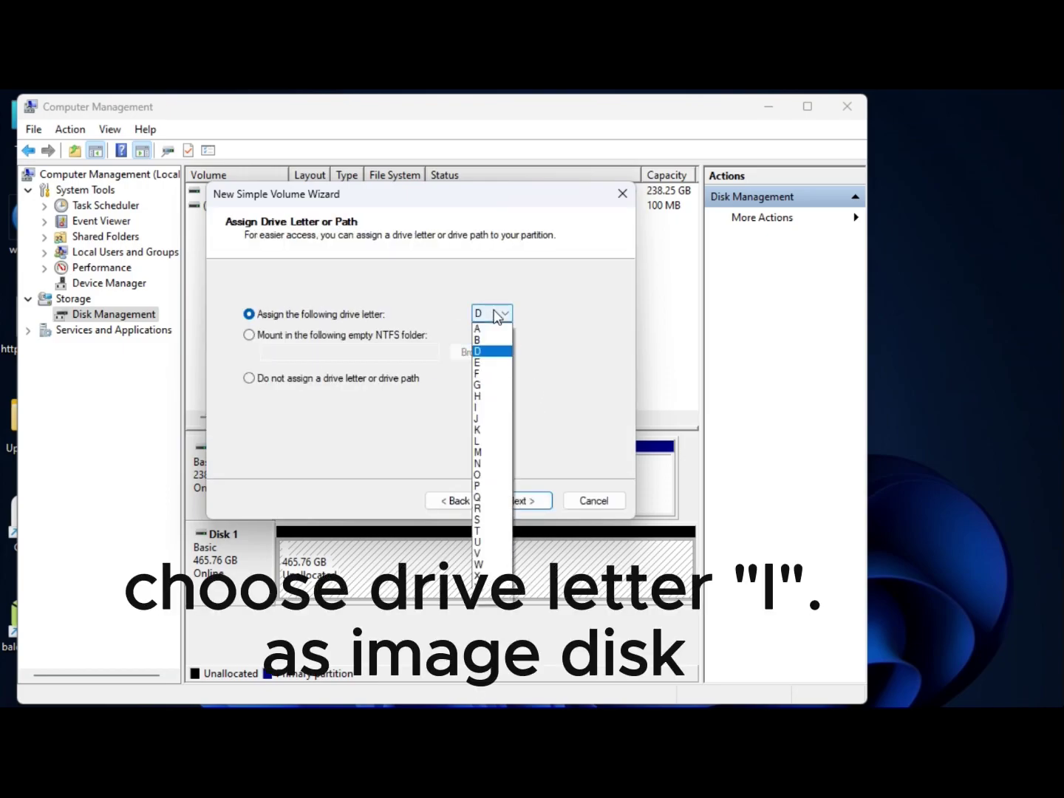
pyautogui.click(478, 407)
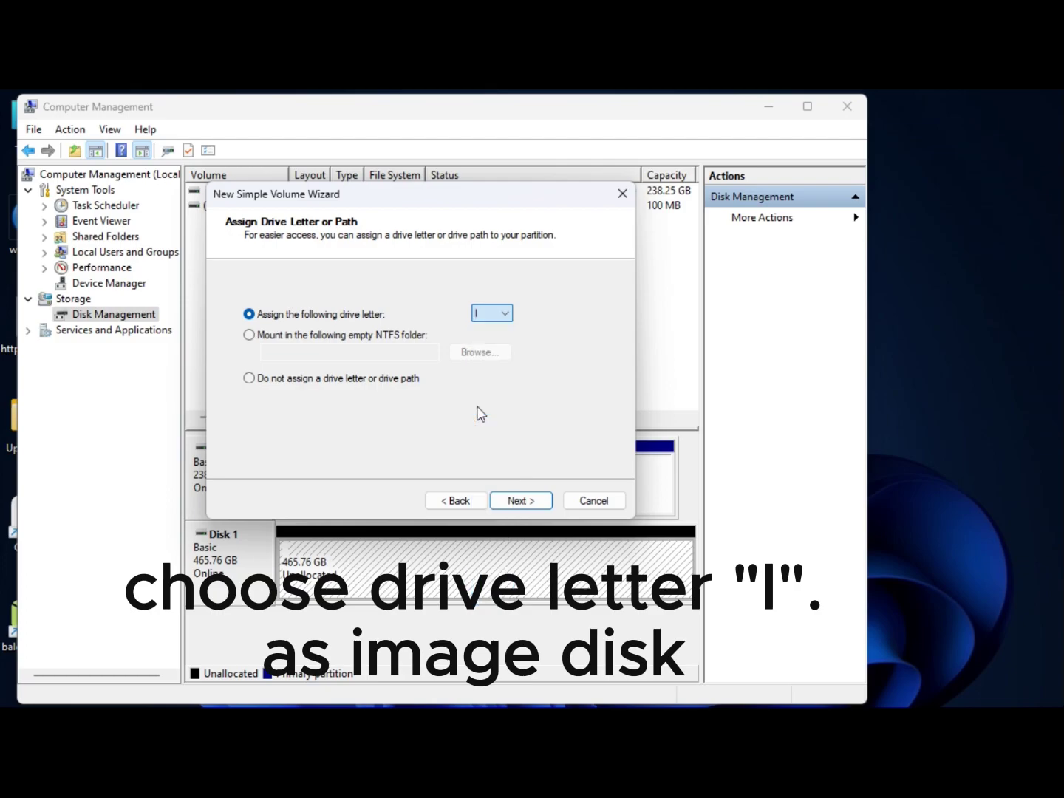
pyautogui.click(521, 503)
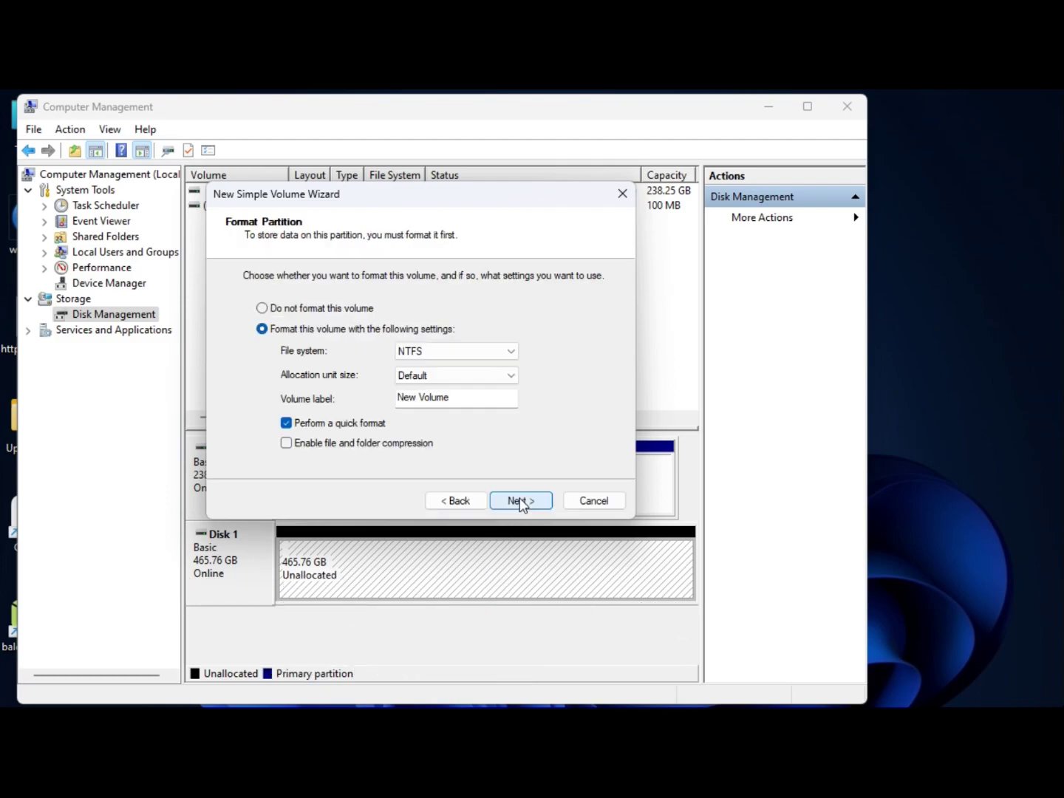
# Step: Format the volume as NTFS with a 4096 allocation unit size and the label IMAGE, and complete the wizard
pyautogui.click(467, 352)
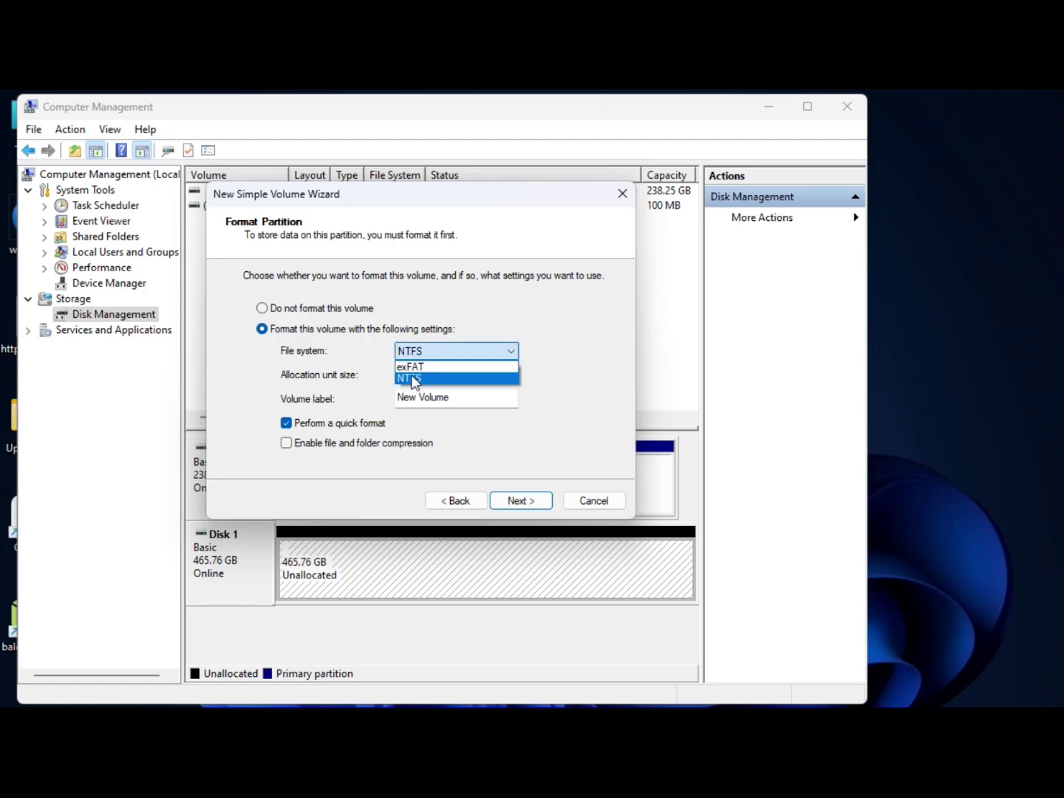
pyautogui.click(414, 377)
pyautogui.click(444, 376)
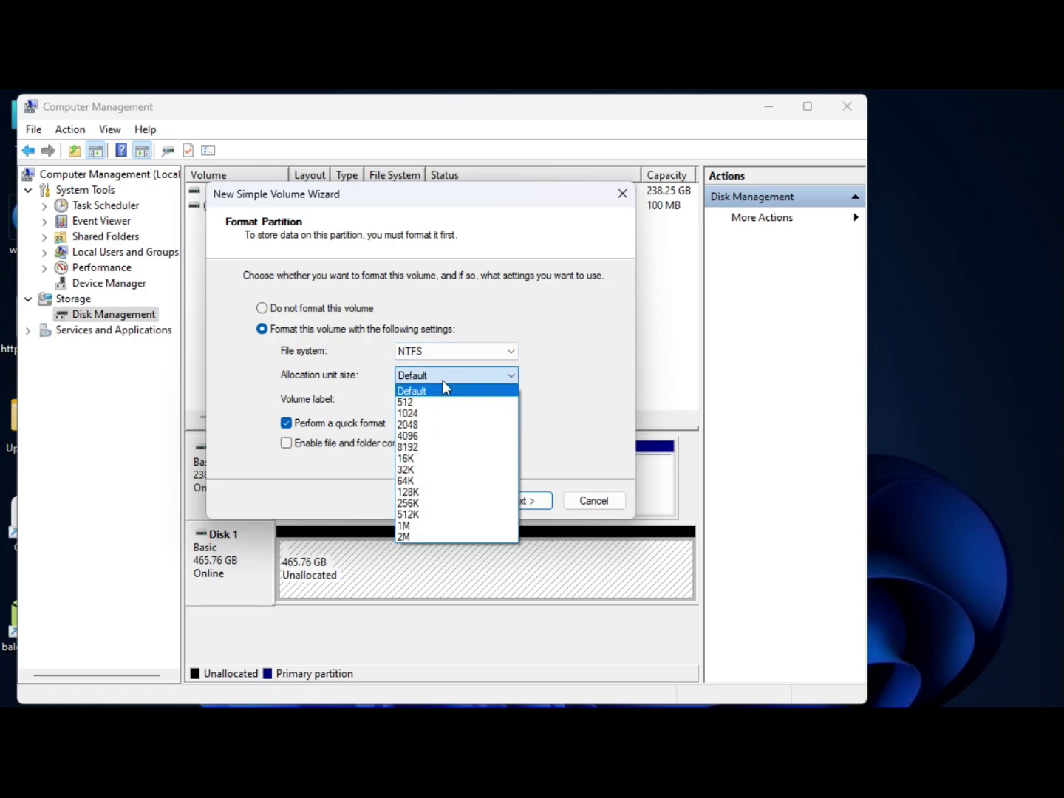
pyautogui.click(424, 435)
pyautogui.moveTo(469, 397); pyautogui.dragTo(322, 396)
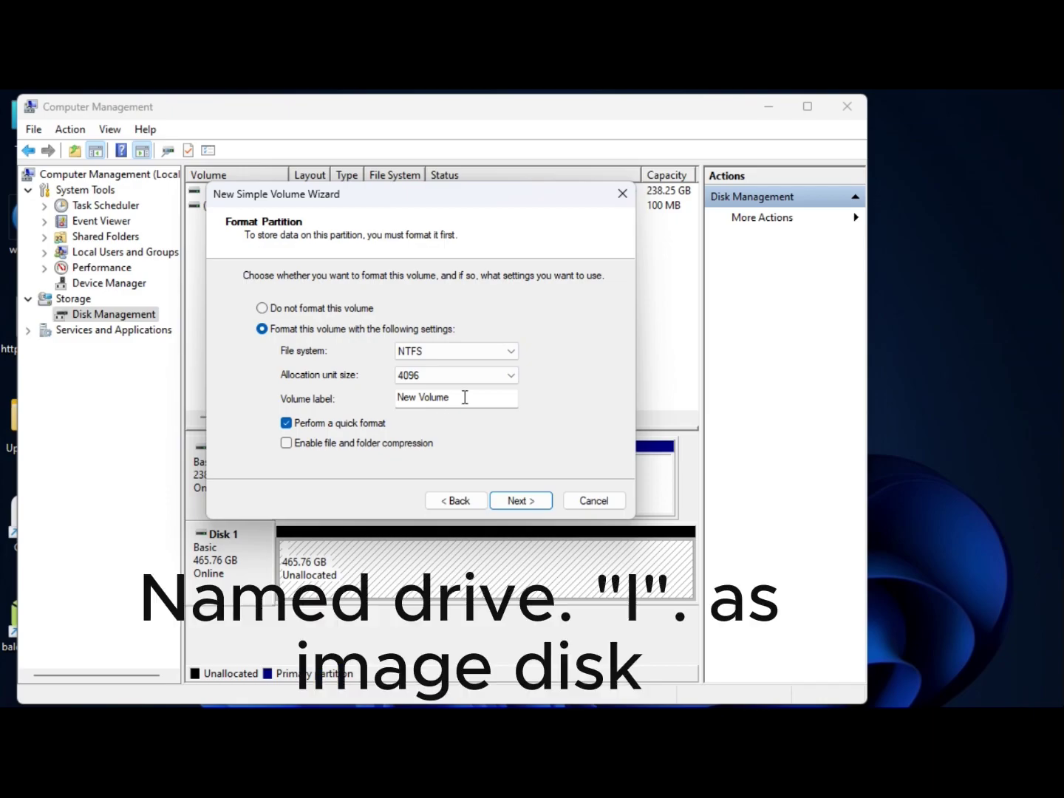
pyautogui.write('IMAGE')
pyautogui.click(517, 502)
pyautogui.click(516, 501)
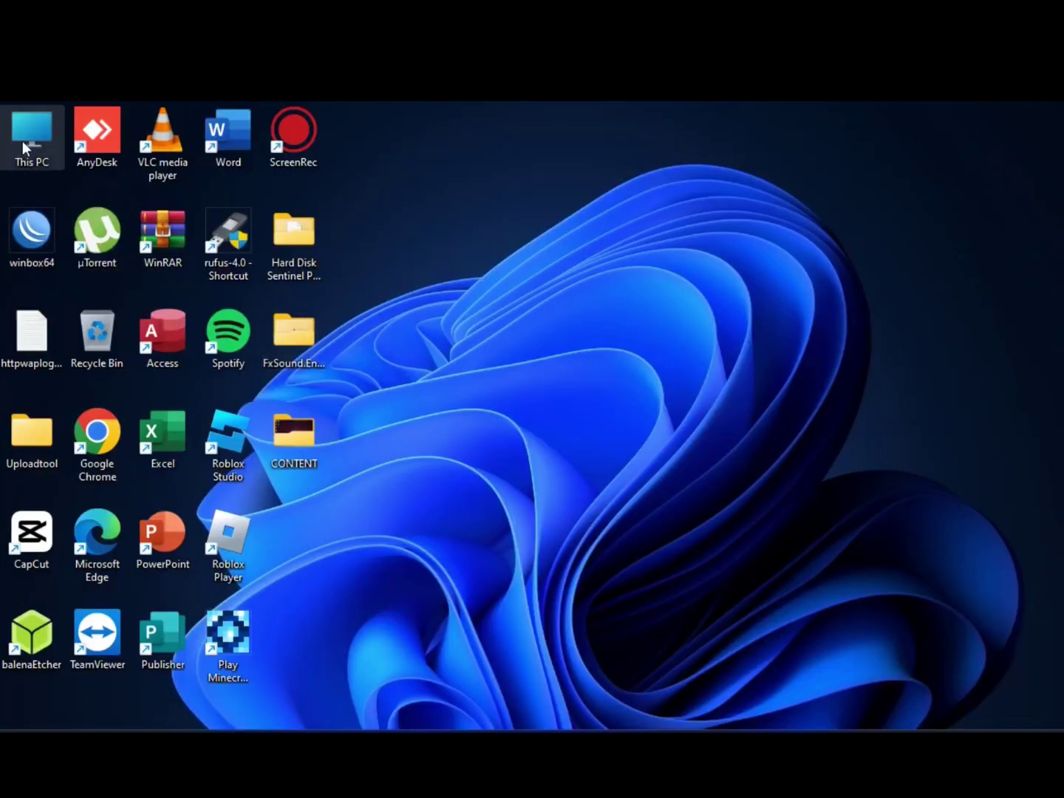
# Step: Bring up Disk Management again through This PC's Computer Management console
pyautogui.rightClick(22, 140)
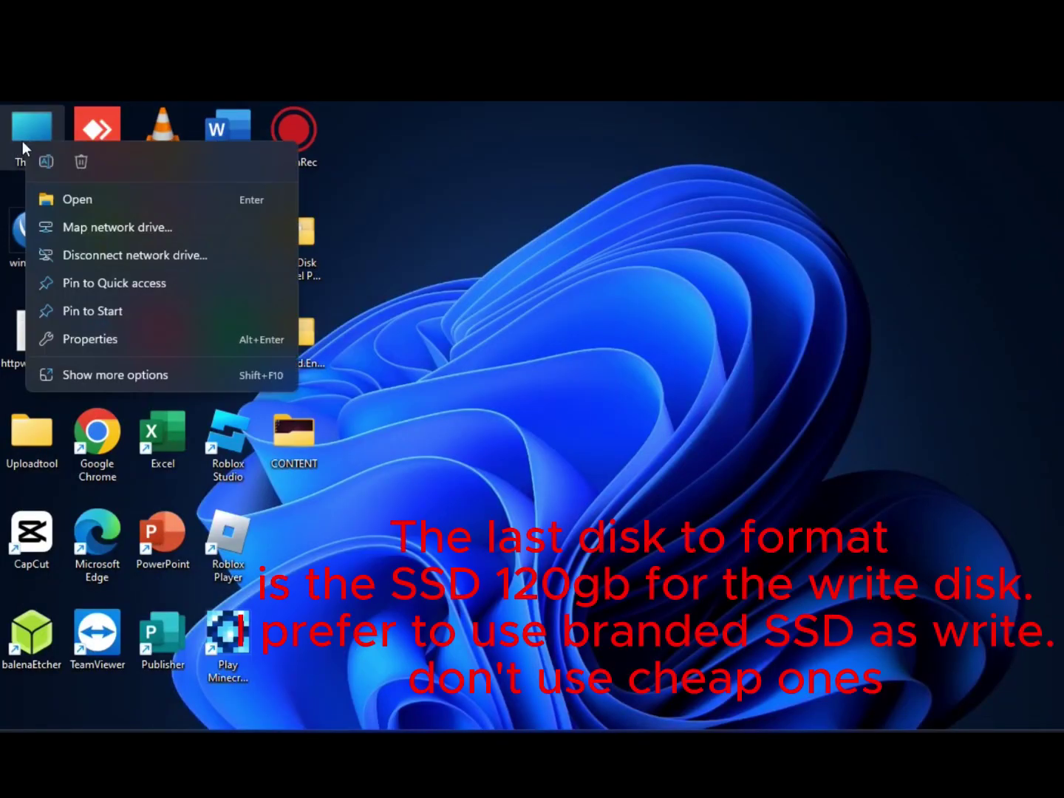
pyautogui.click(96, 376)
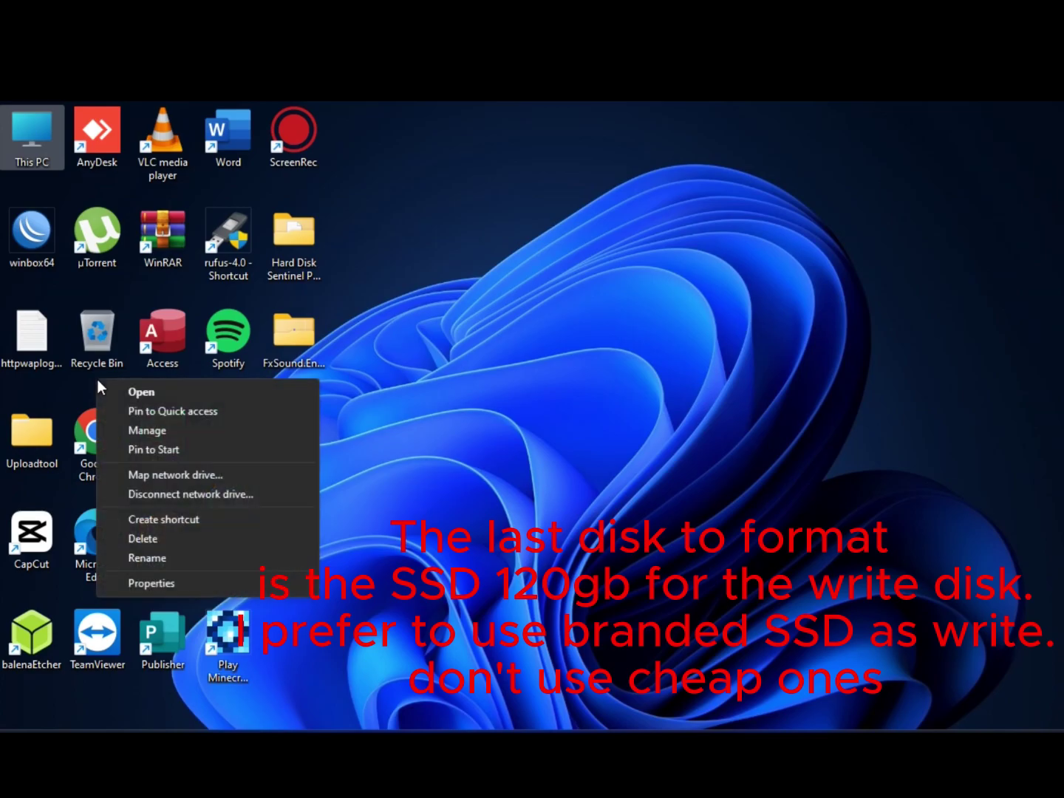
pyautogui.click(132, 429)
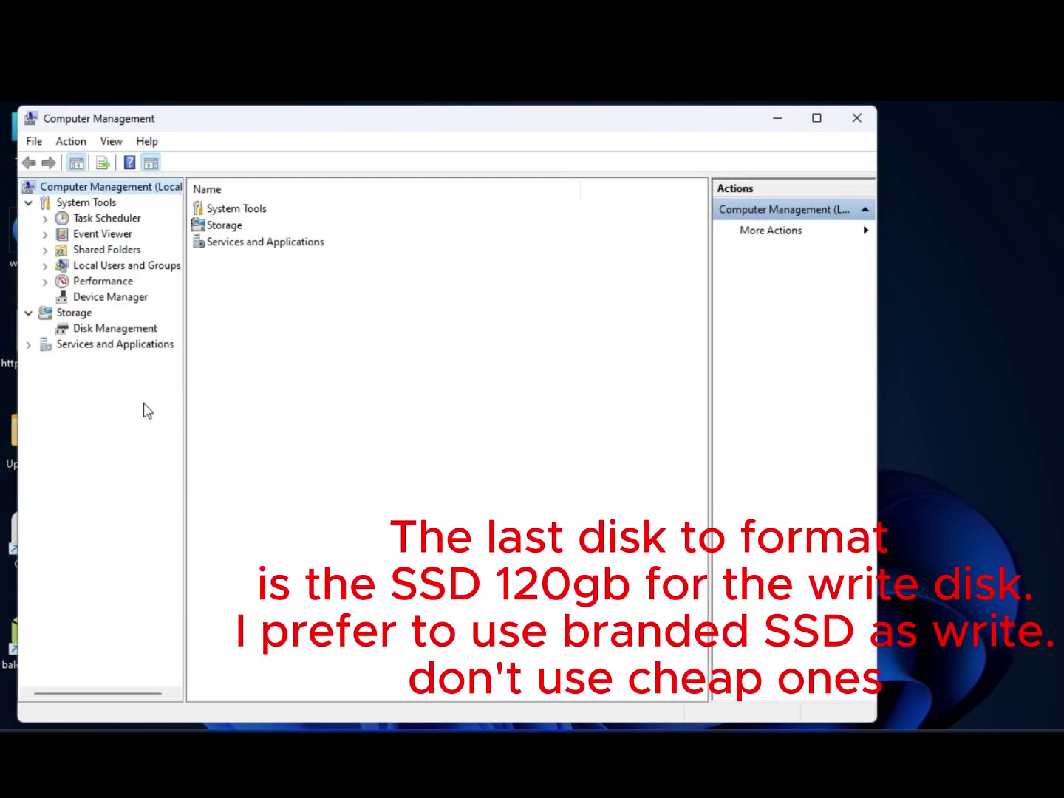
pyautogui.click(134, 329)
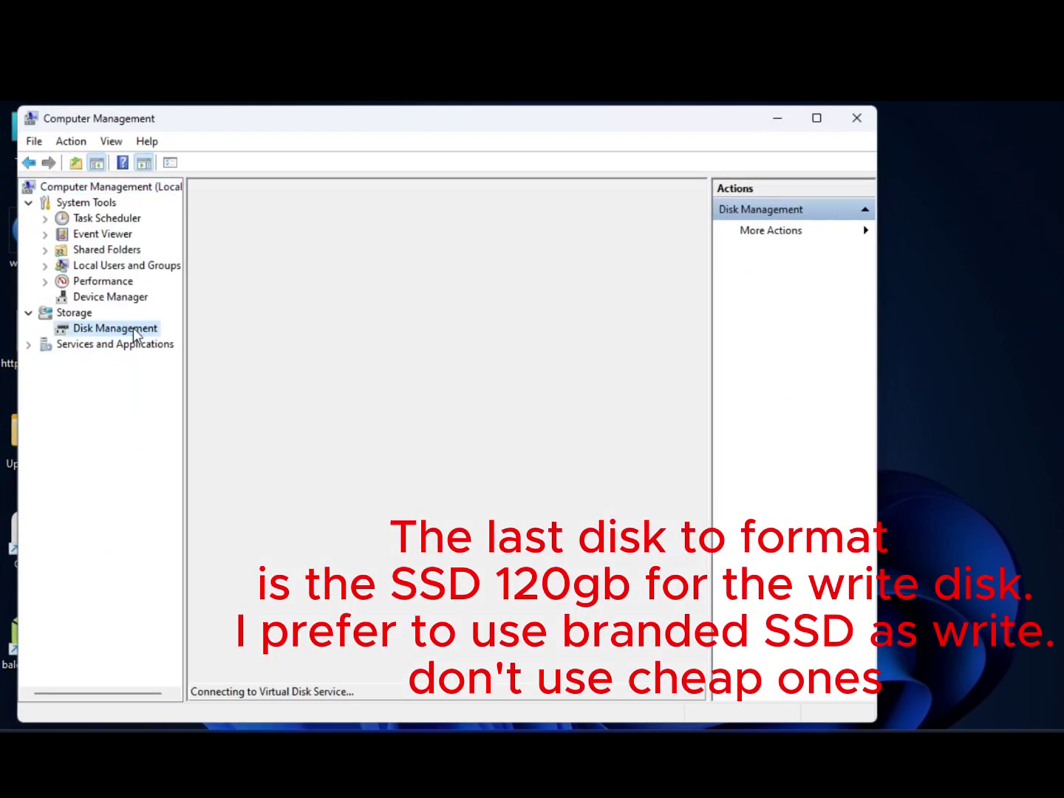
# Step: Start a new simple volume in Disk 1's unallocated space, keeping the default size and choosing drive letter W
pyautogui.click(368, 574)
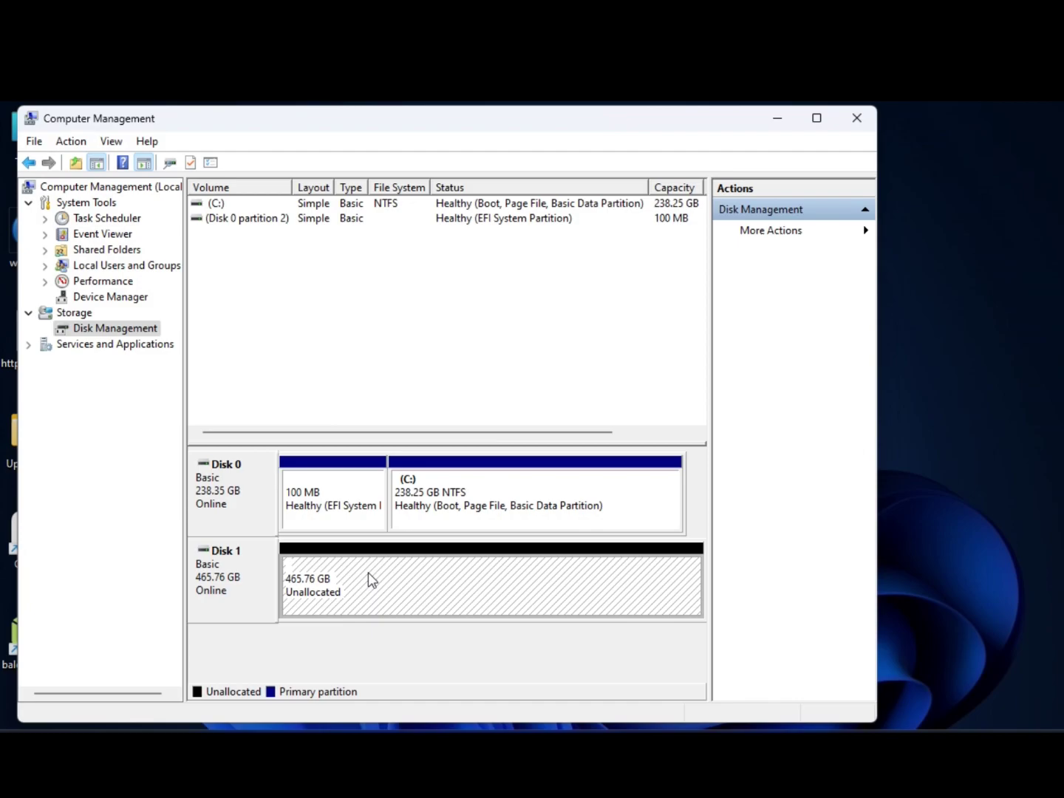
pyautogui.rightClick(369, 574)
pyautogui.click(422, 586)
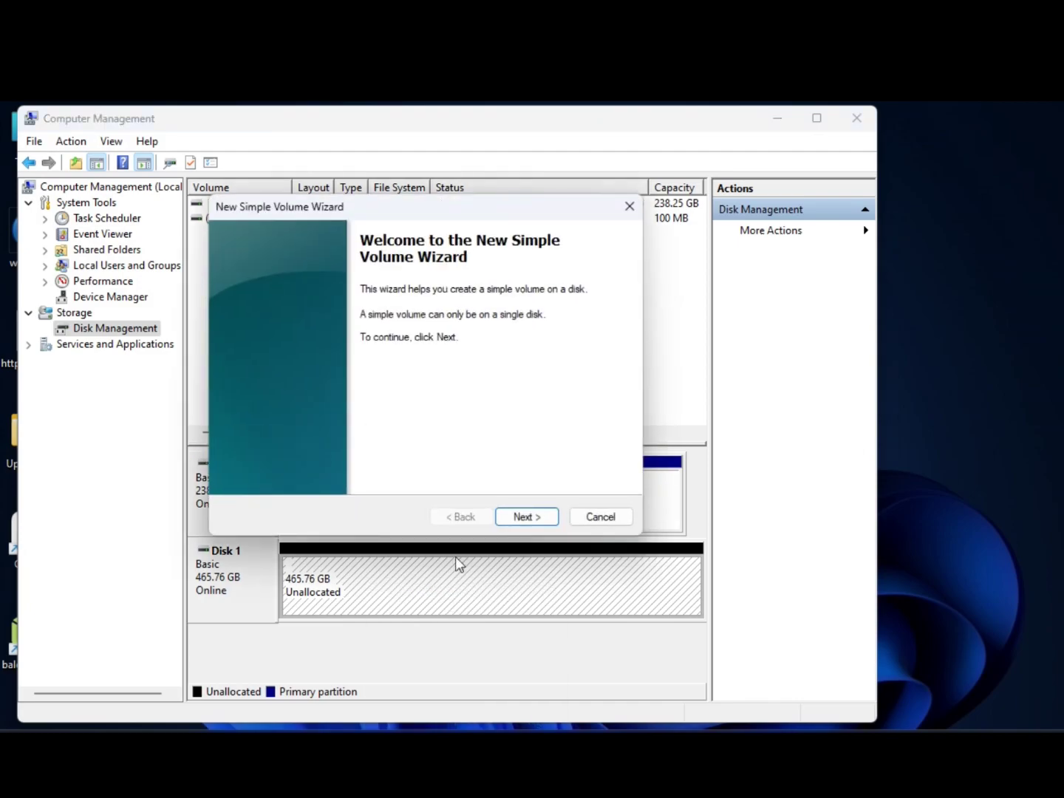
pyautogui.click(530, 517)
pyautogui.click(529, 517)
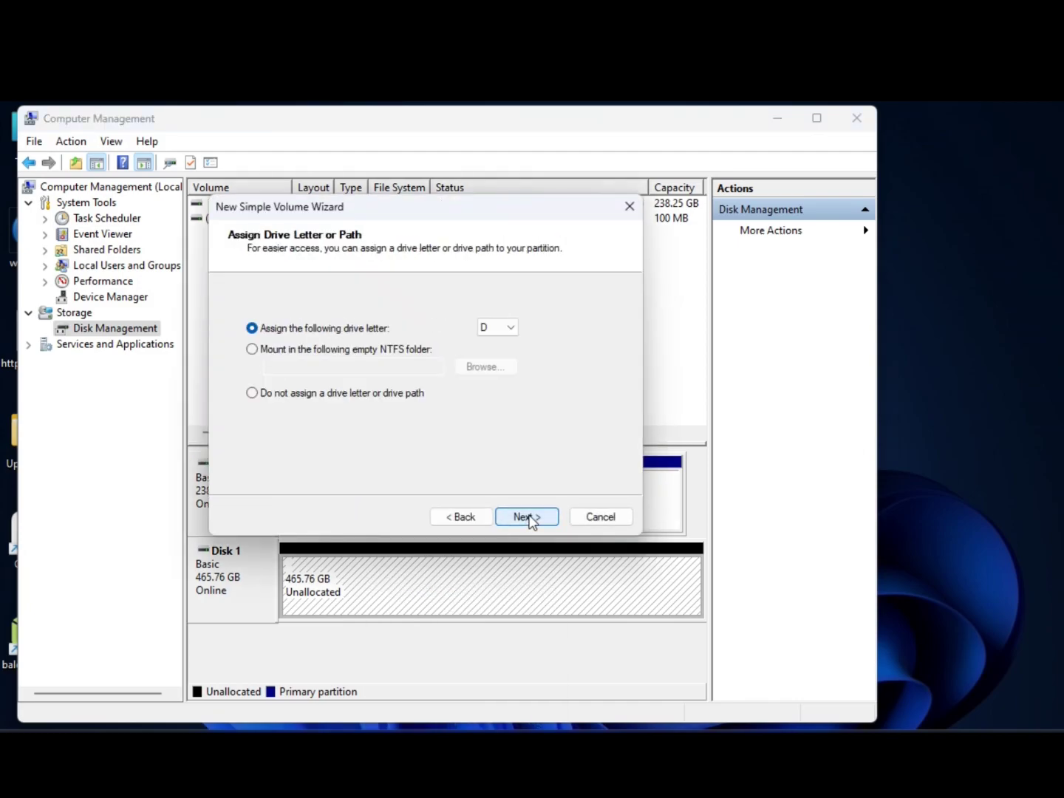
pyautogui.click(506, 329)
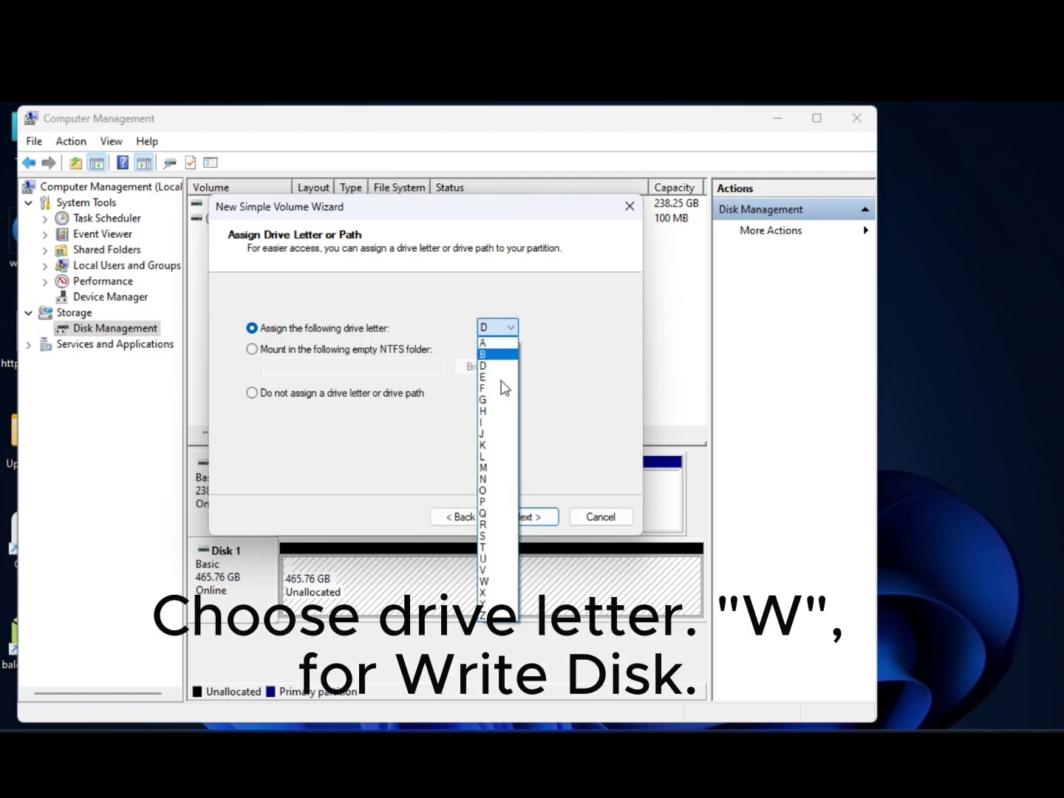
pyautogui.click(502, 582)
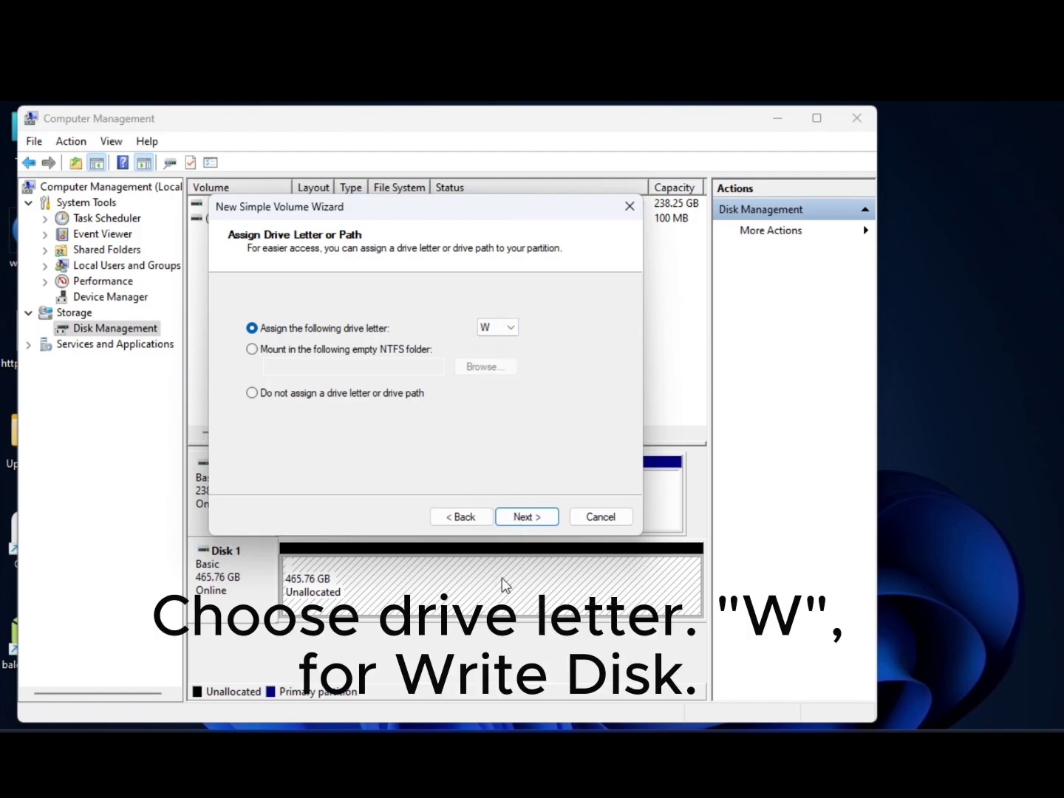
# Step: Format the volume as NTFS with a 4096 allocation unit size and the label WRITE, and complete the wizard
pyautogui.click(540, 520)
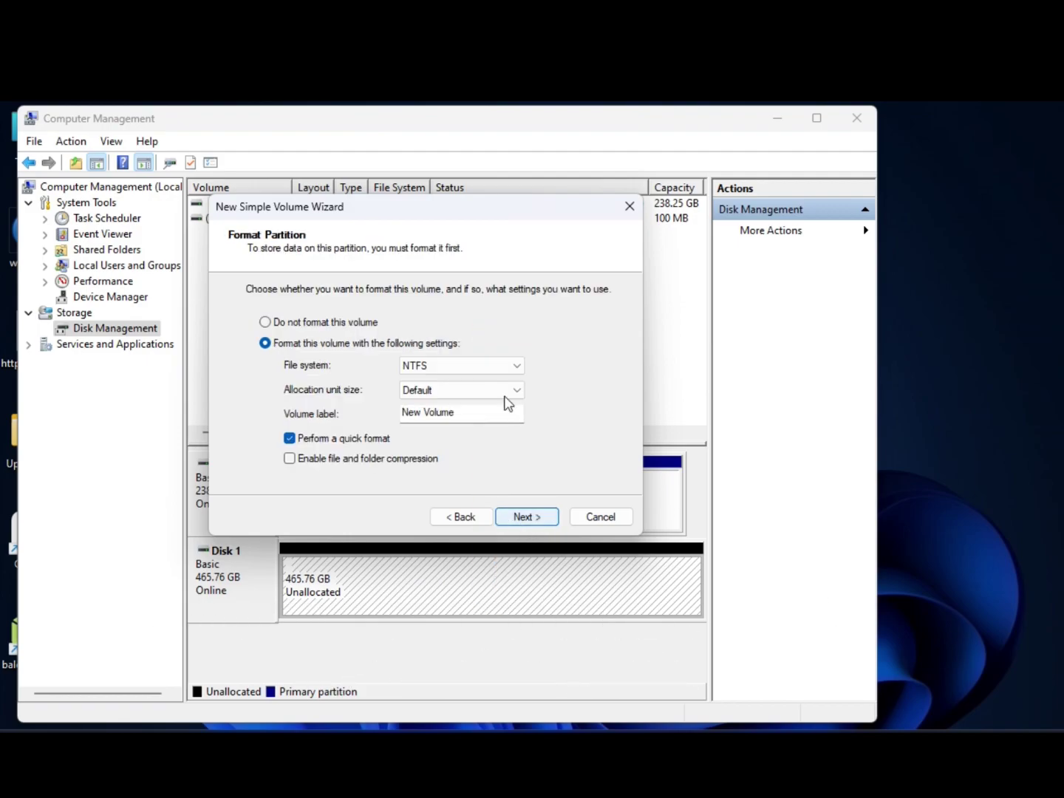
pyautogui.click(494, 367)
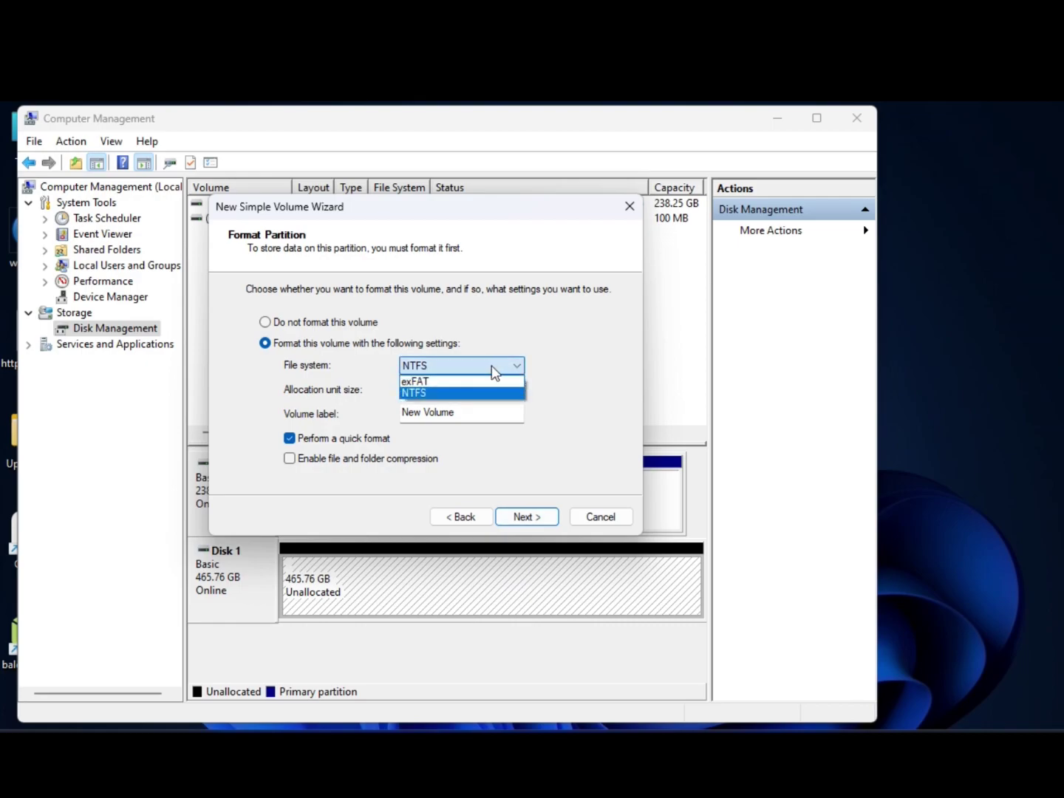
pyautogui.click(415, 395)
pyautogui.click(443, 392)
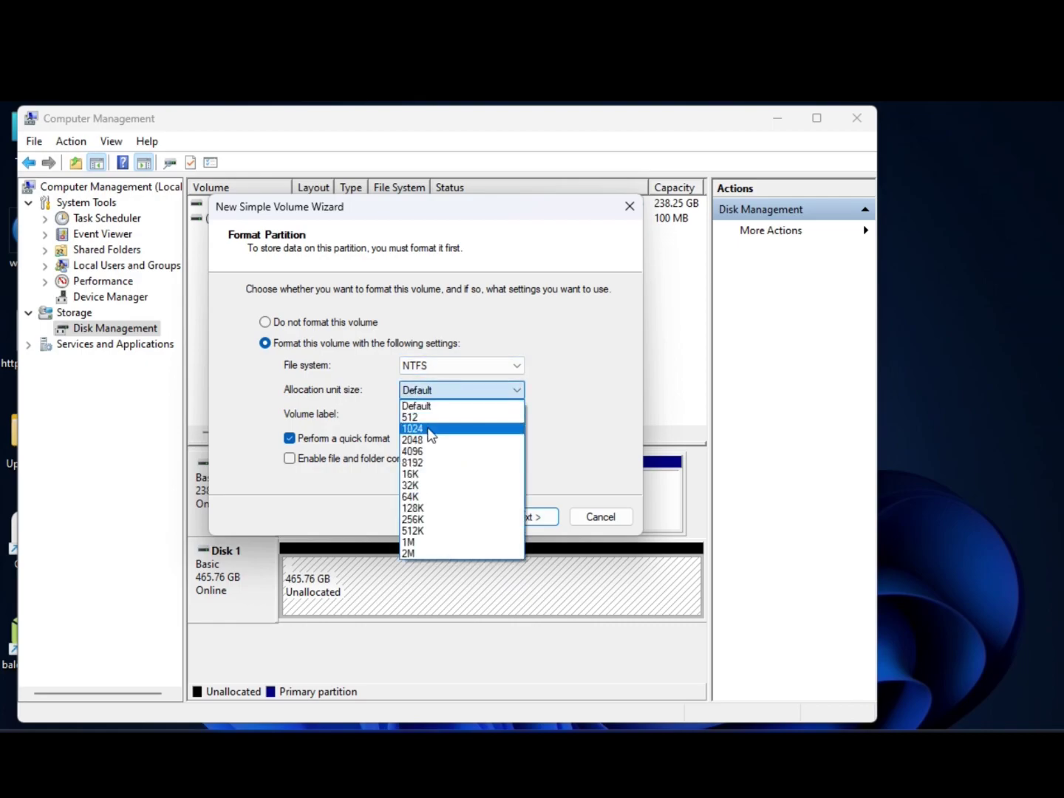
pyautogui.click(427, 451)
pyautogui.moveTo(476, 412); pyautogui.dragTo(350, 415)
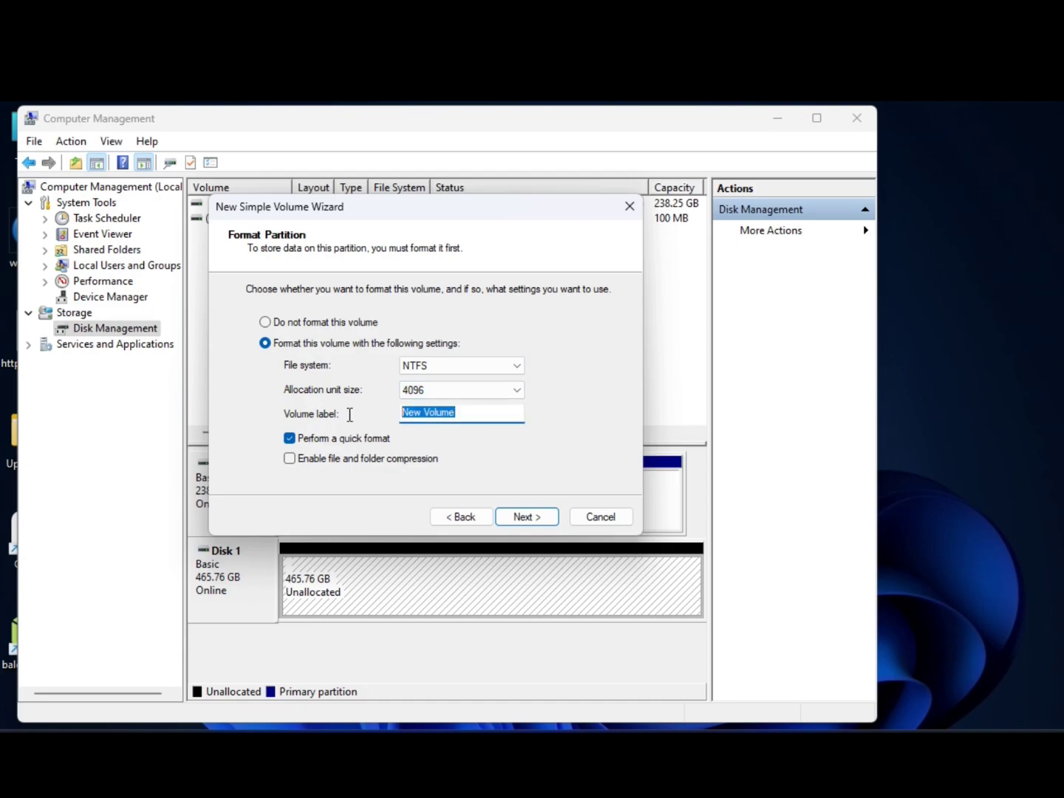
pyautogui.write('WRITE')
pyautogui.click(522, 521)
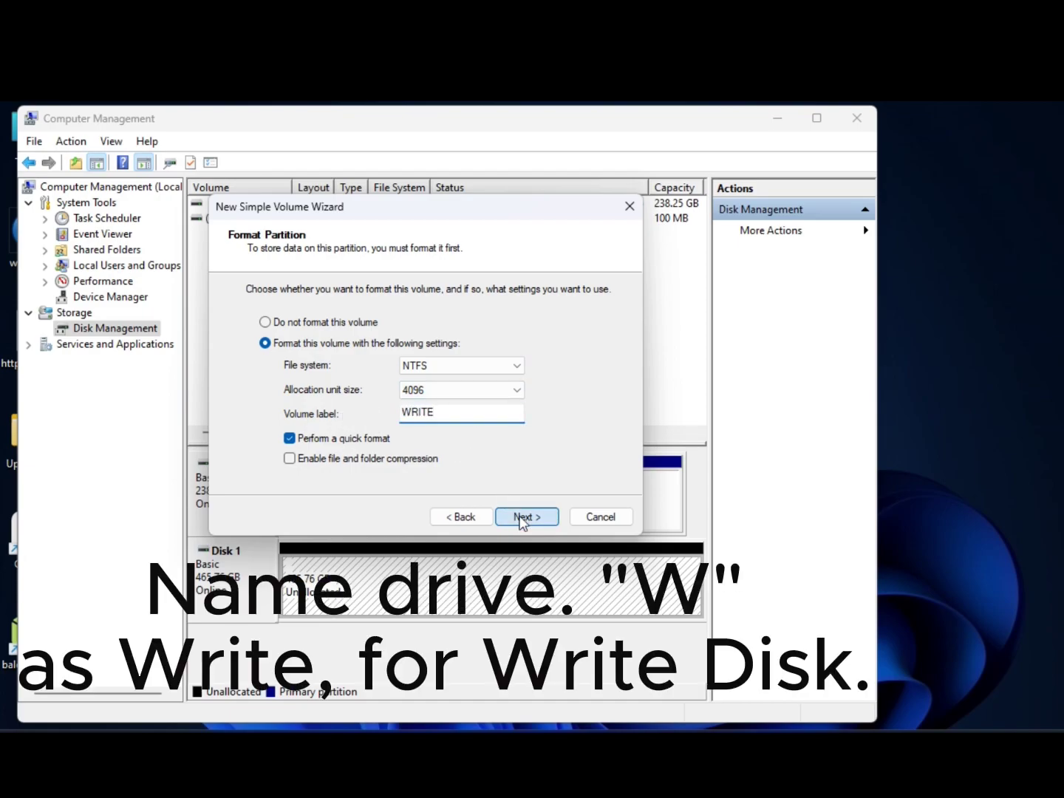
pyautogui.click(522, 516)
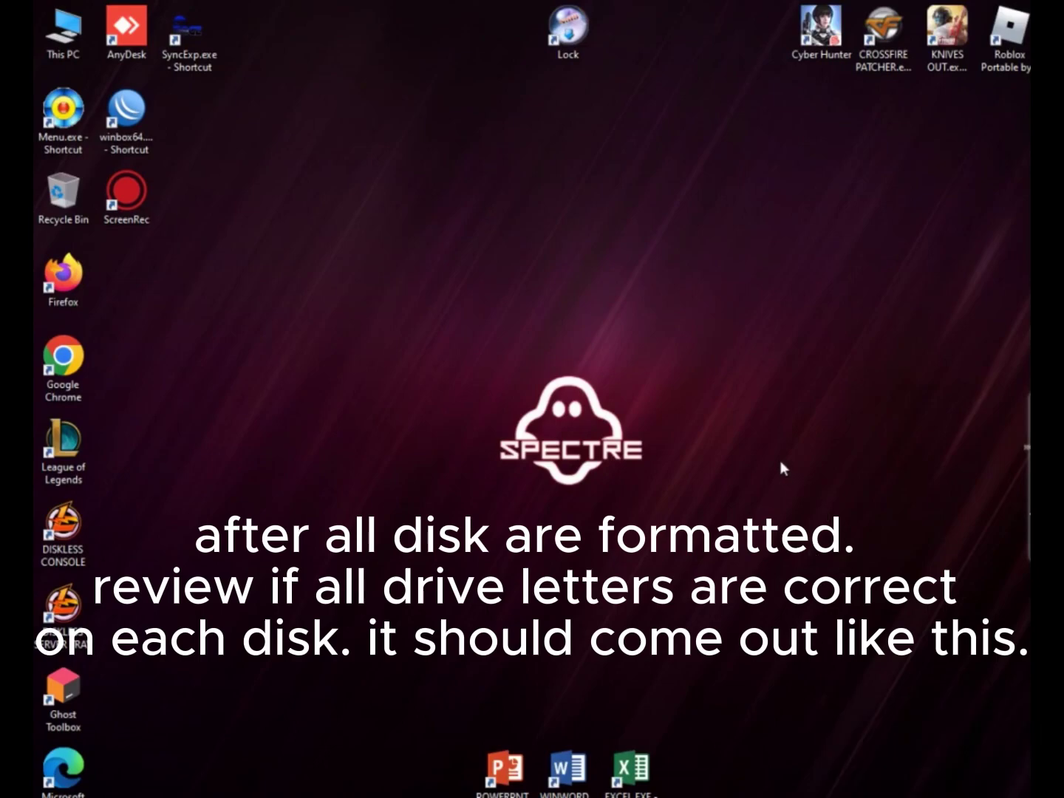
# Step: Review the drive letters and labels of all disks in This PC, look inside the WRITE (W:) drive and return to the overview
pyautogui.doubleClick(64, 33)
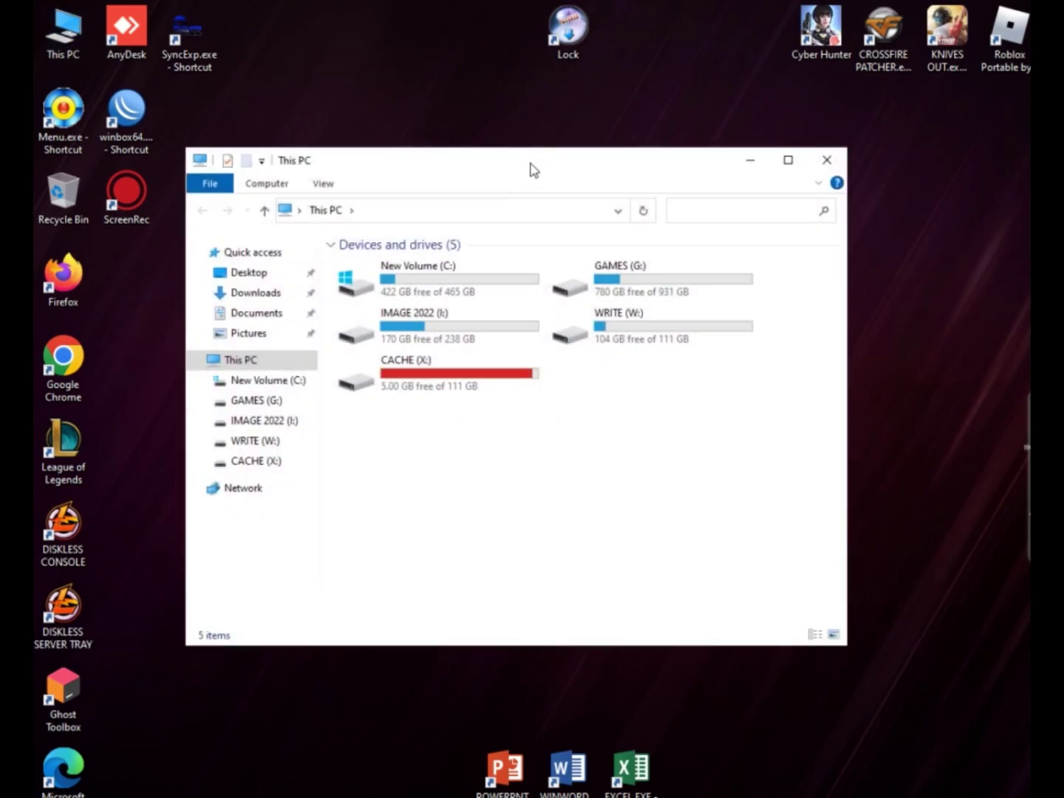
pyautogui.moveTo(529, 168); pyautogui.dragTo(562, 188)
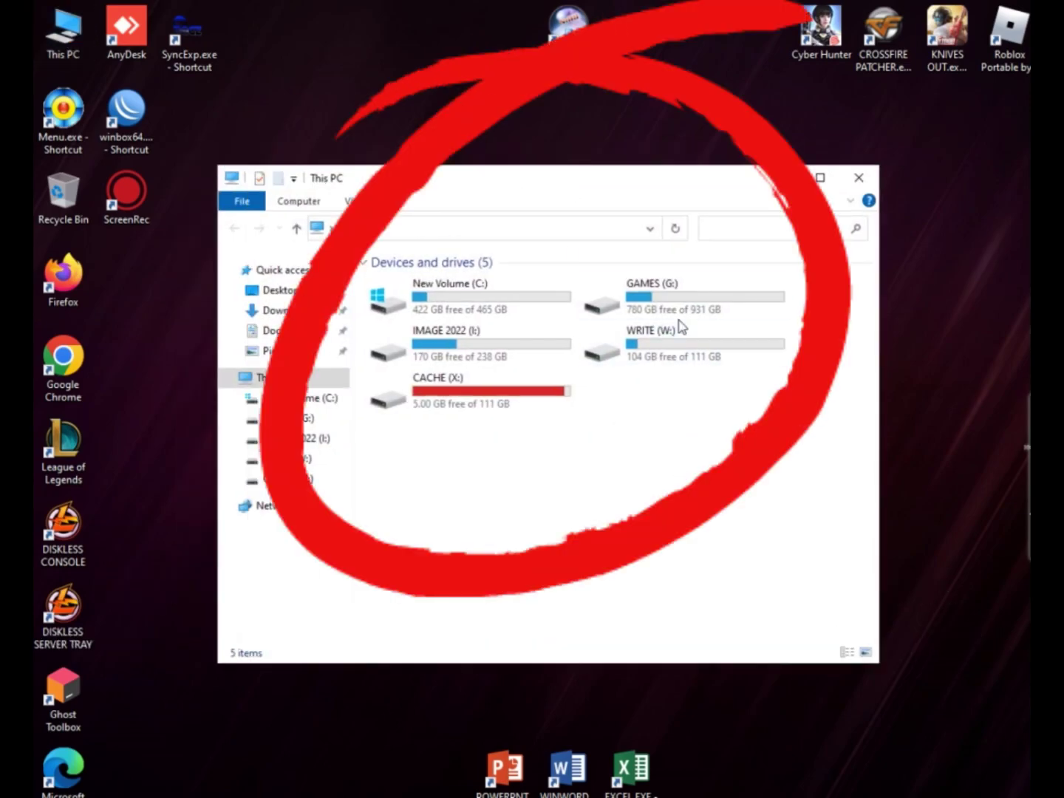
pyautogui.click(644, 298)
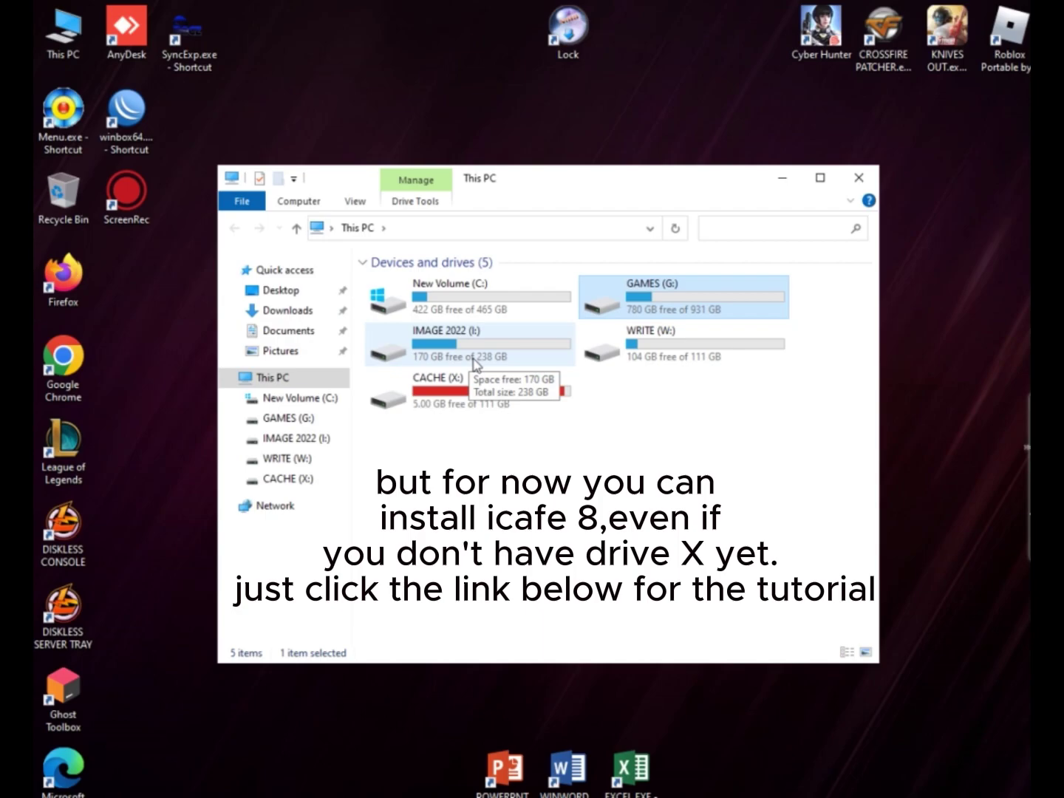
pyautogui.doubleClick(653, 361)
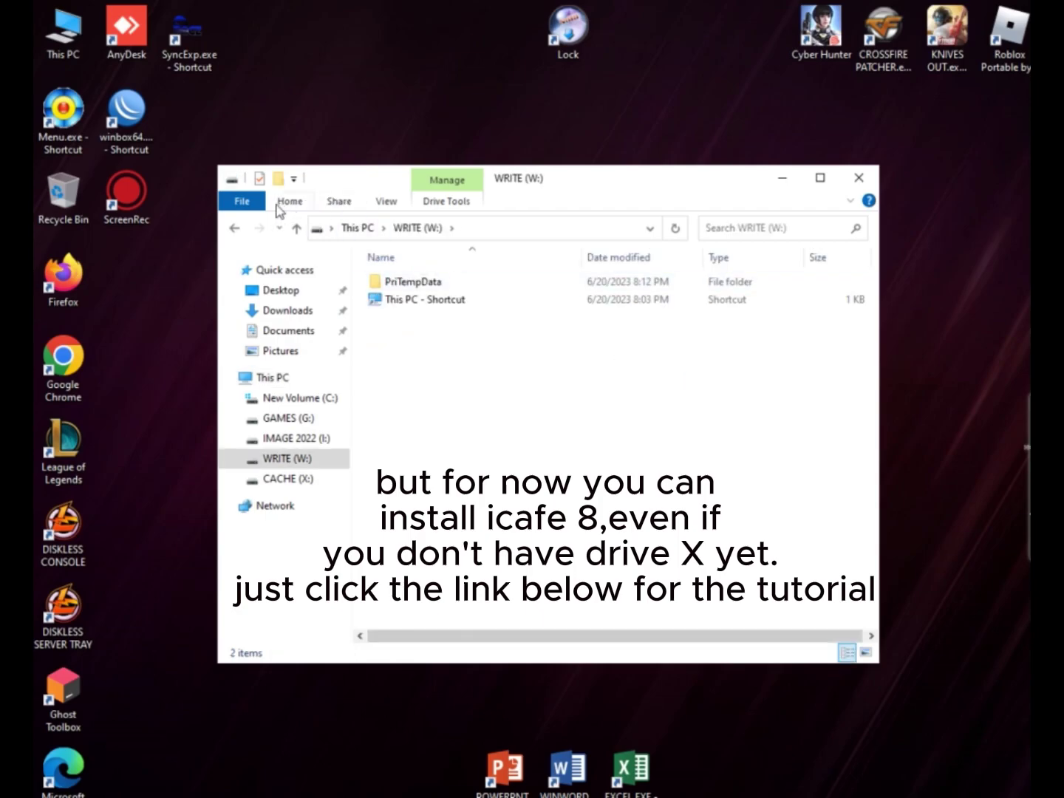
pyautogui.click(236, 229)
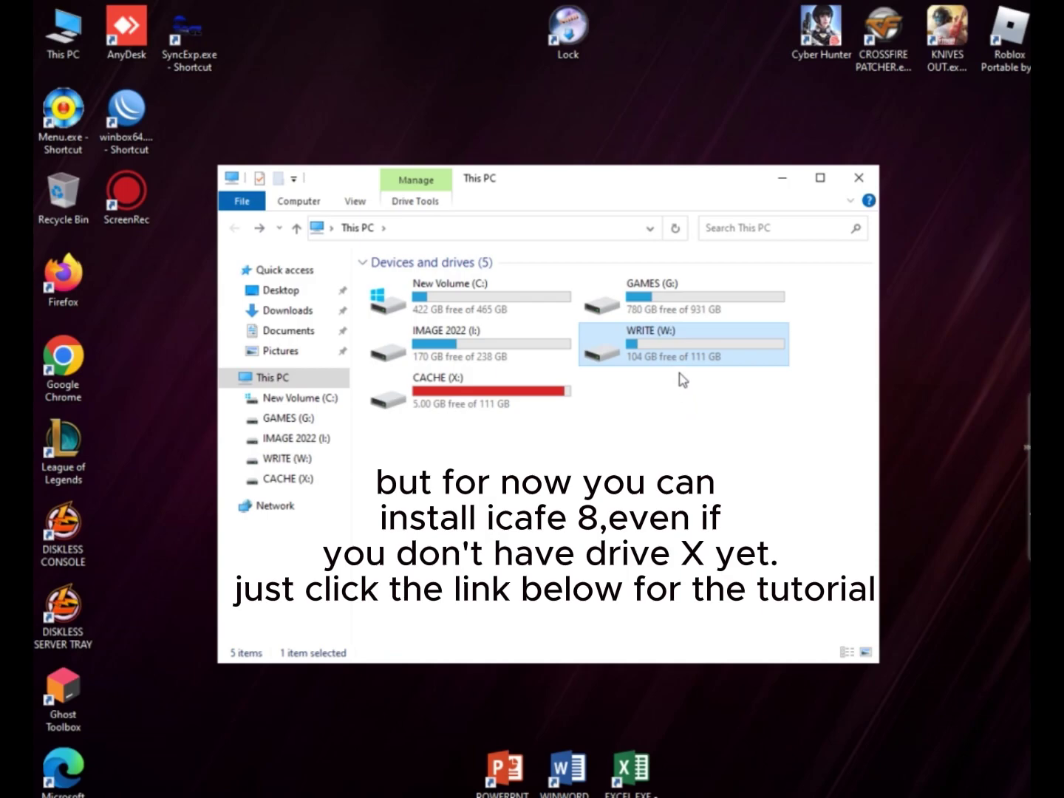